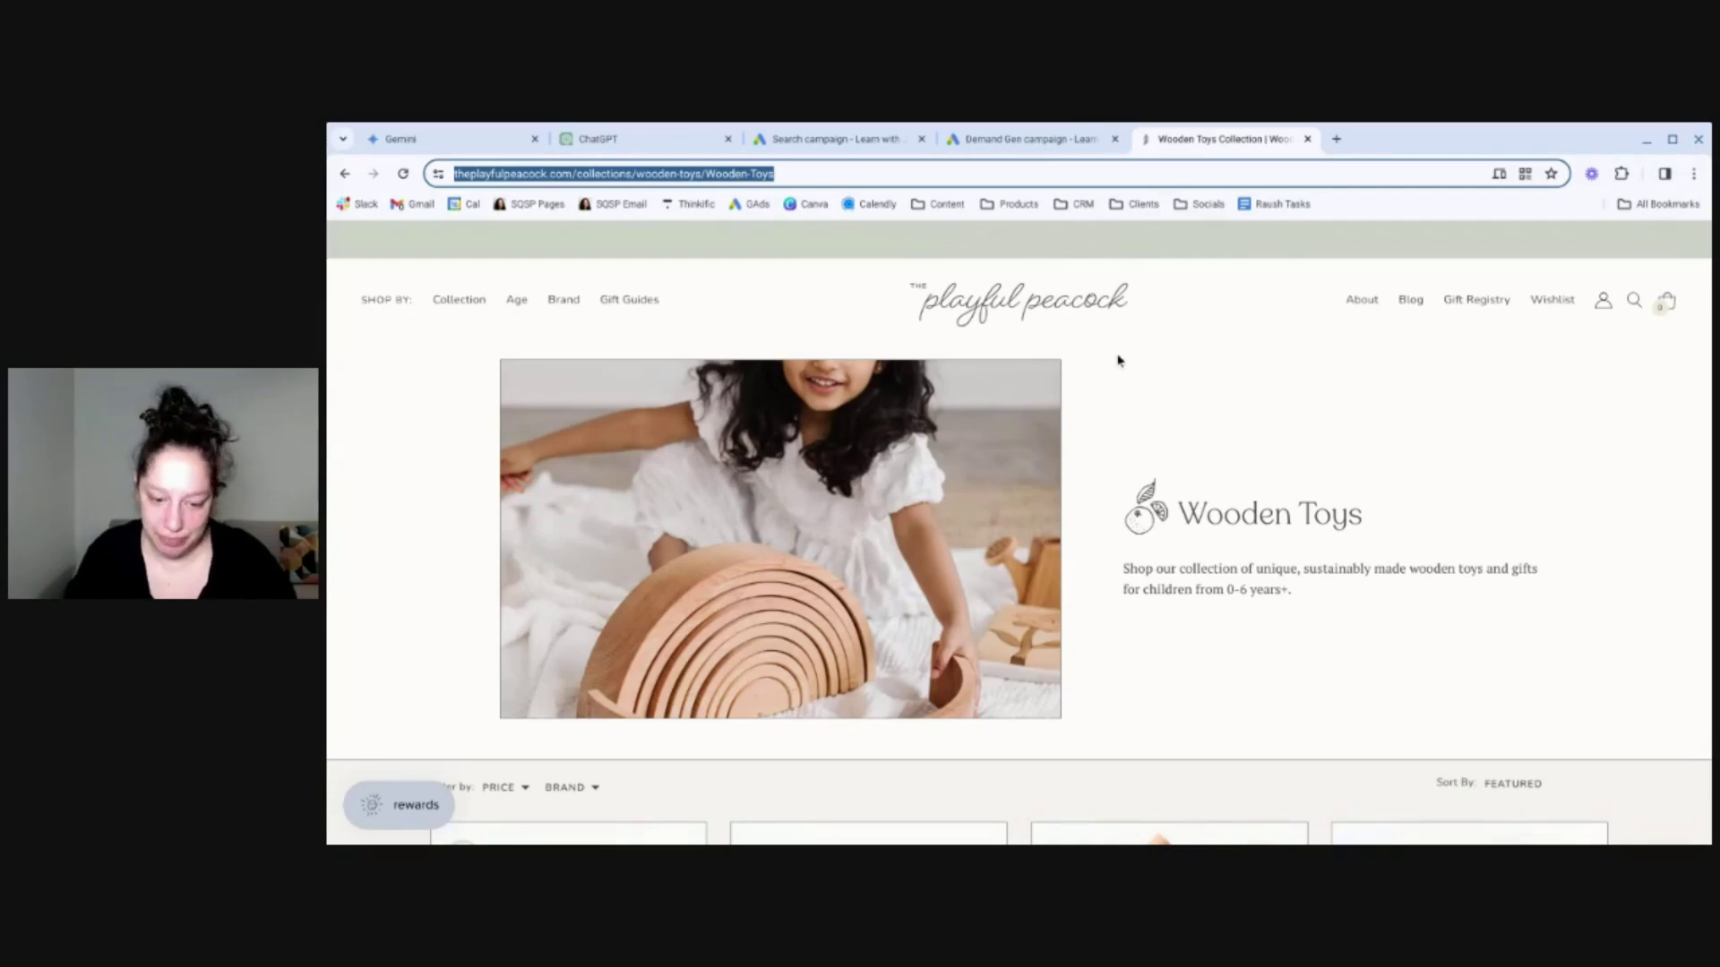
Step: Switch to the Gemini chat holding the wooden toy ad copy prompt and headlines
left_click(475, 143)
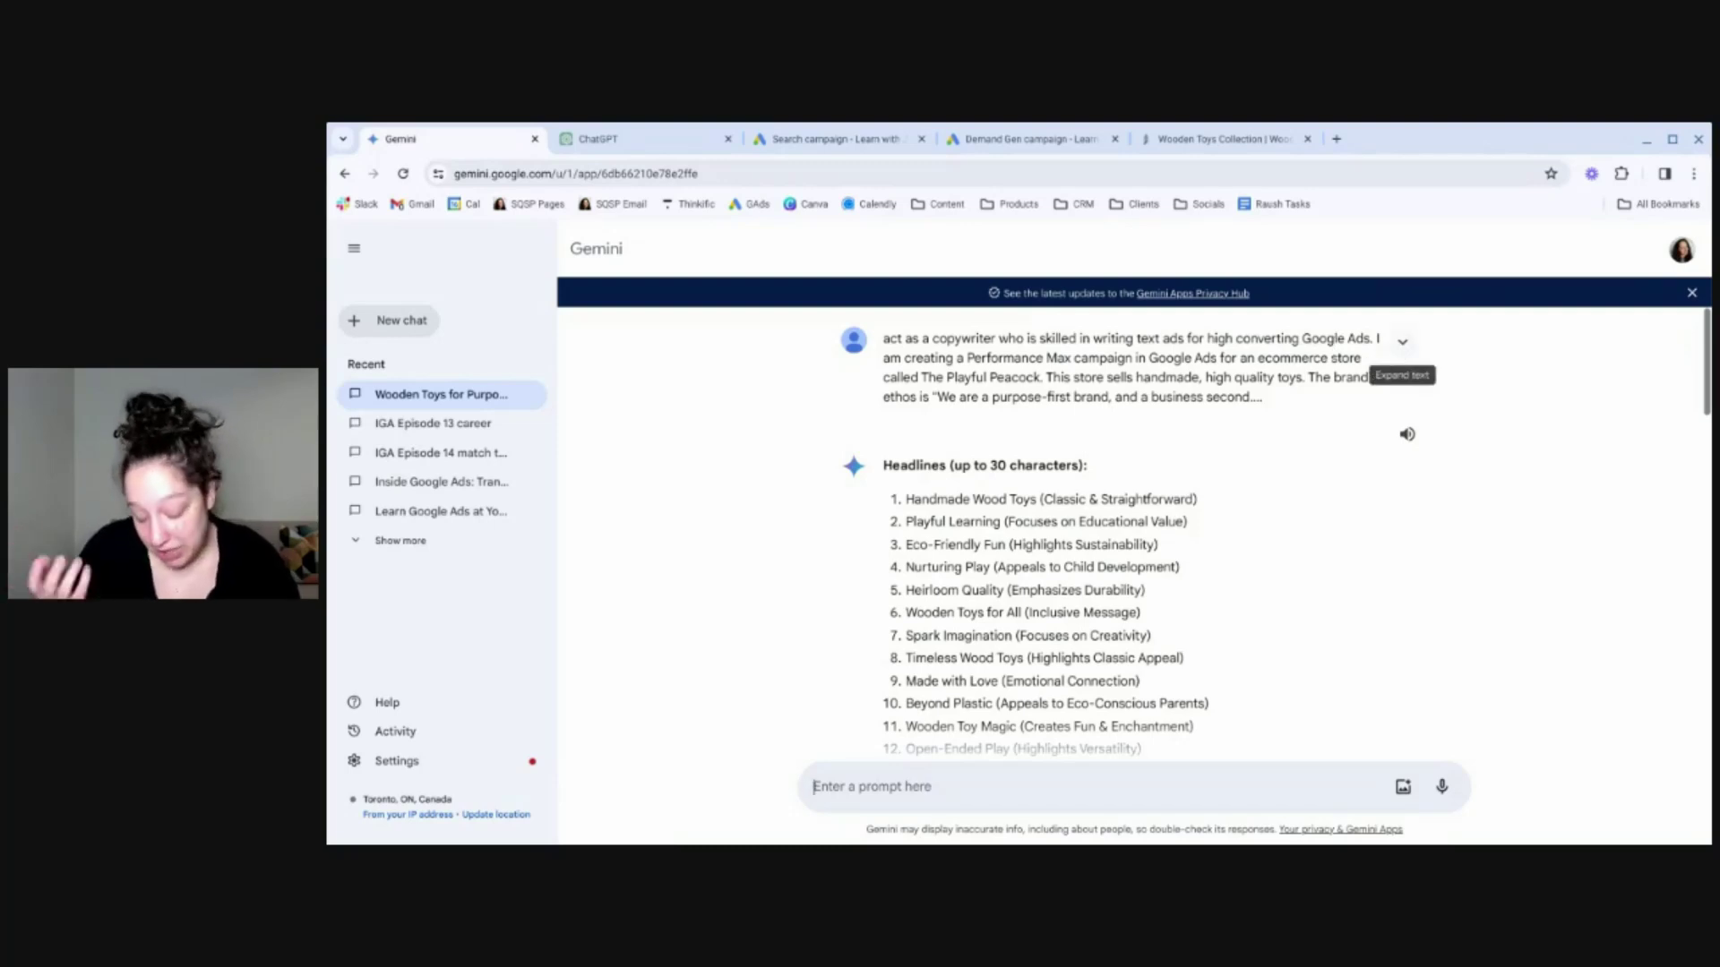
Step: Expand Gemini's full copywriter prompt, review its headlines and descriptions, then compare with ChatGPT
left_click(1403, 352)
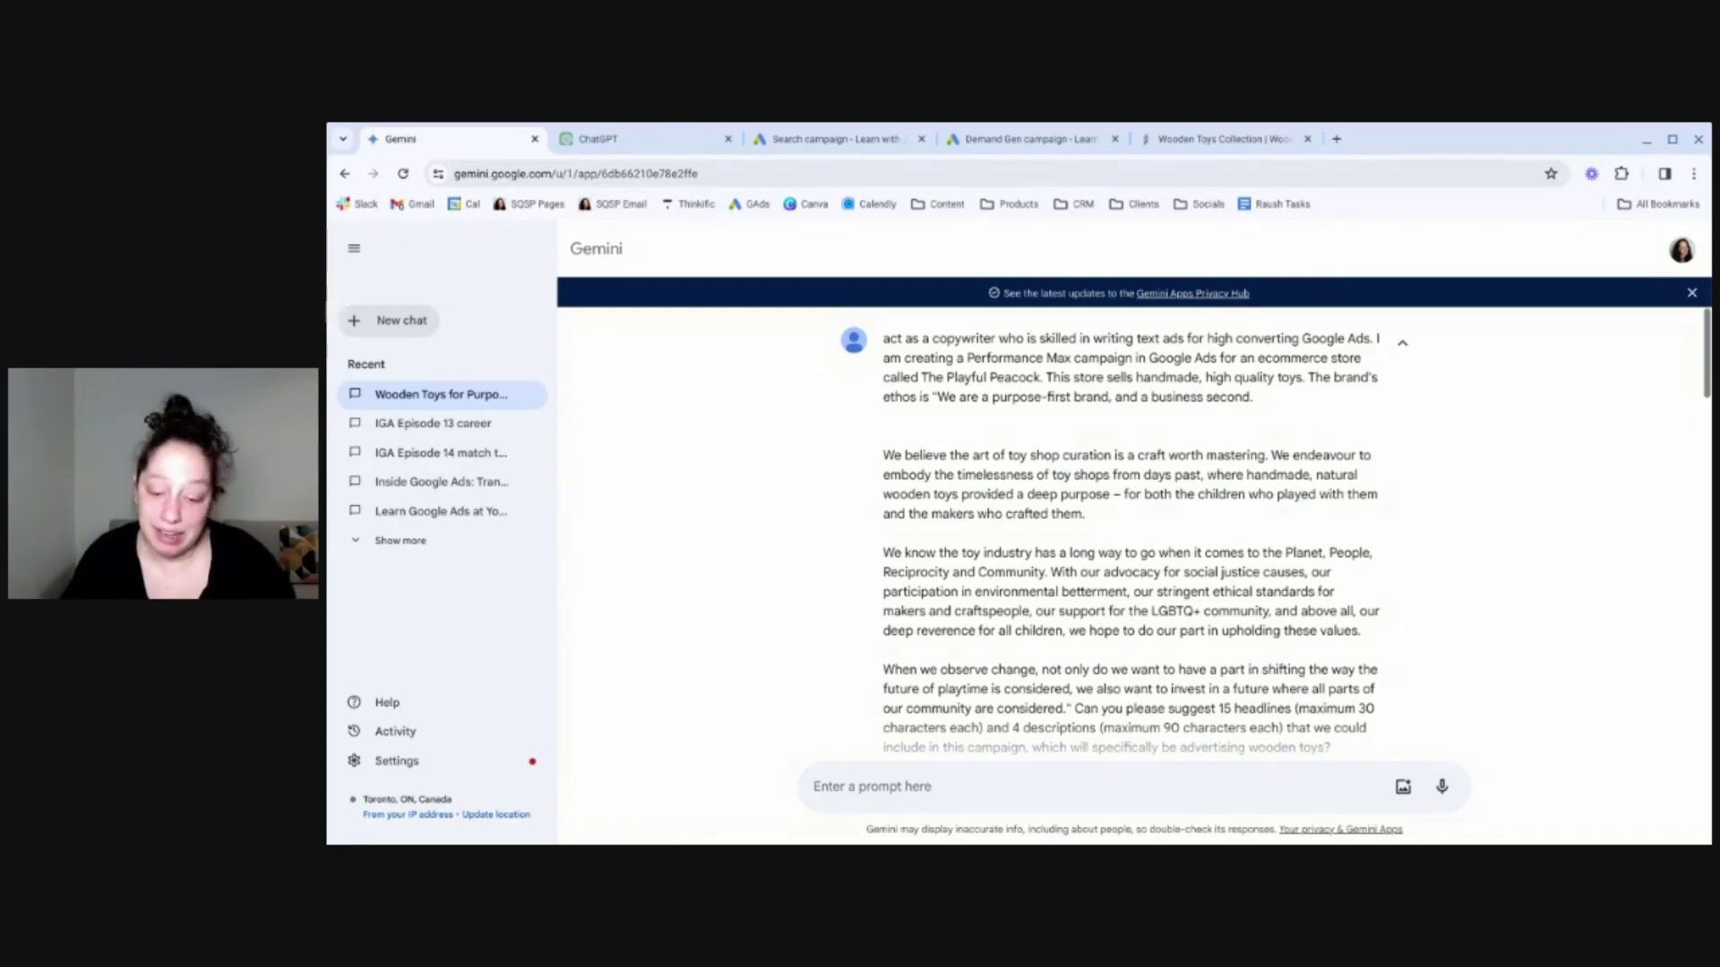
scroll(1139, 541, "down", 1)
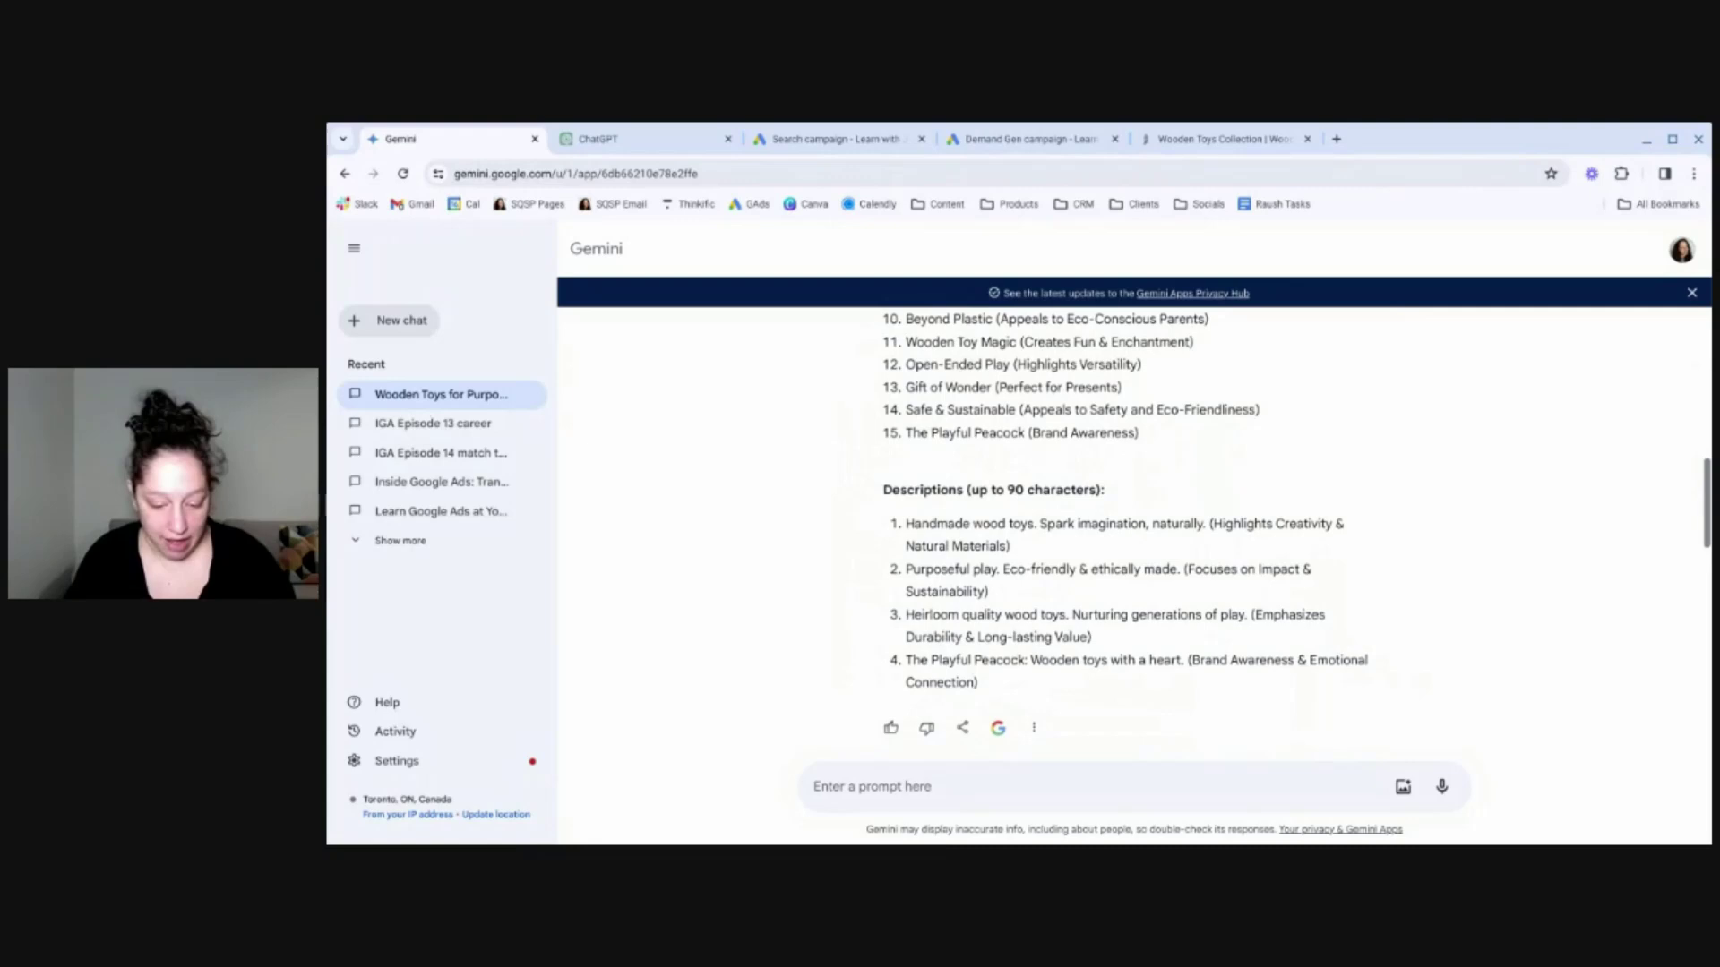
scroll(1088, 410, "up", 3)
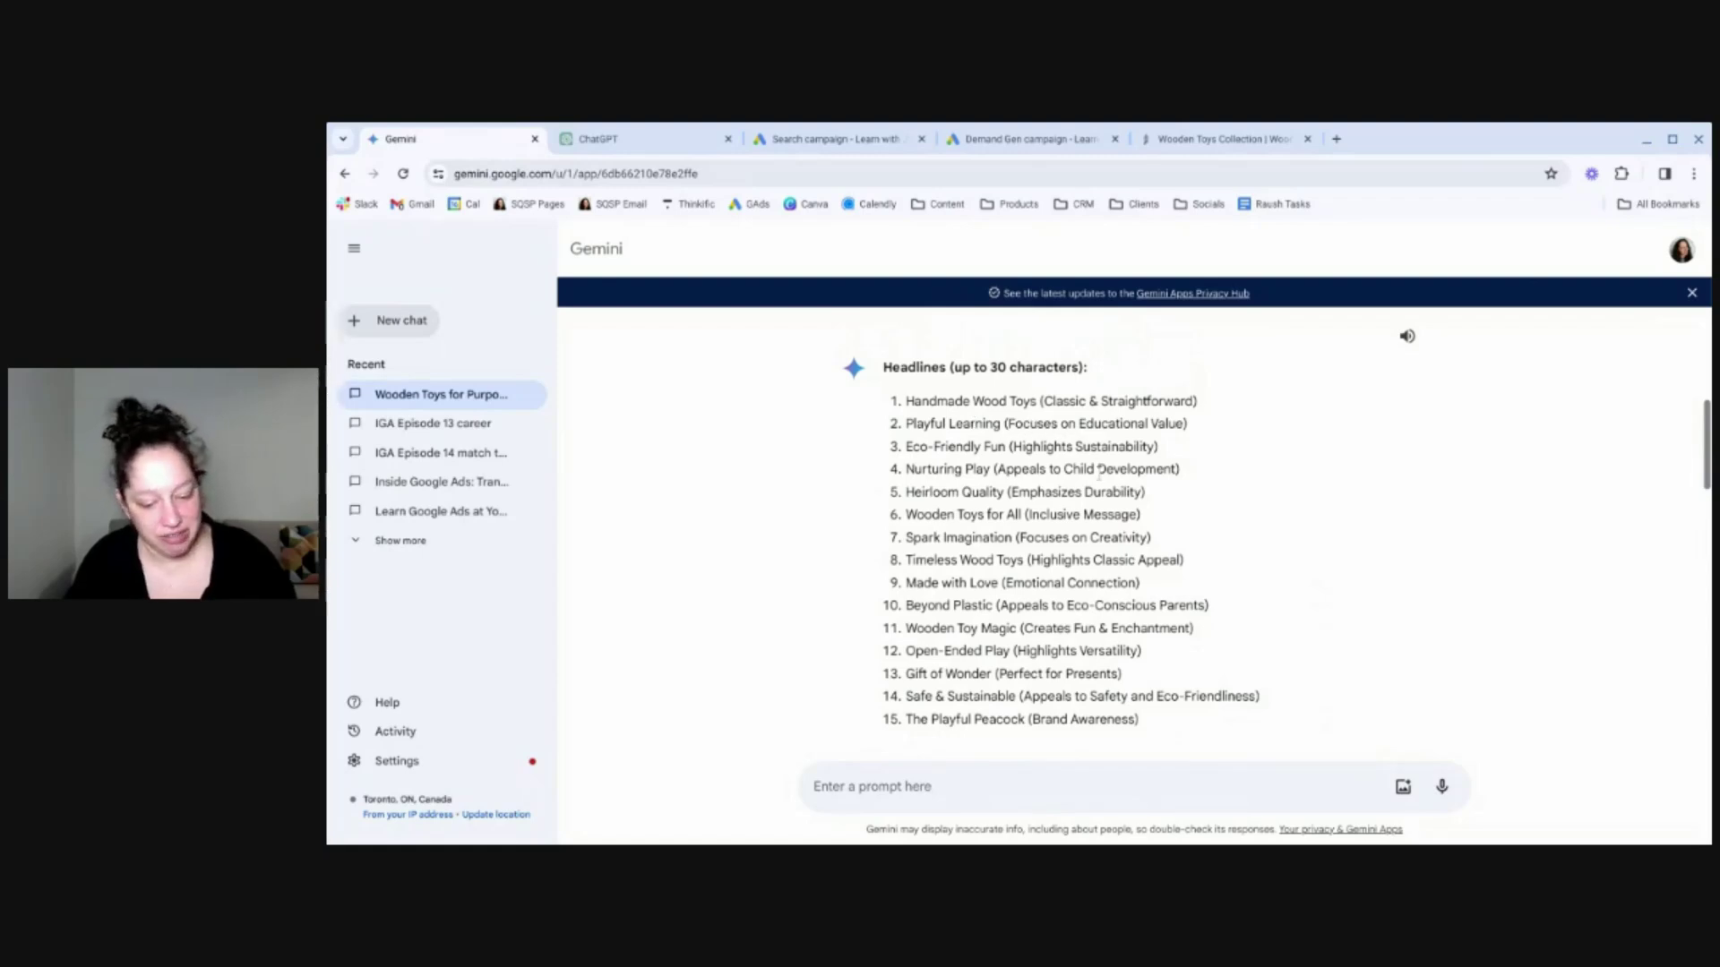
scroll(1098, 473, "down", 3)
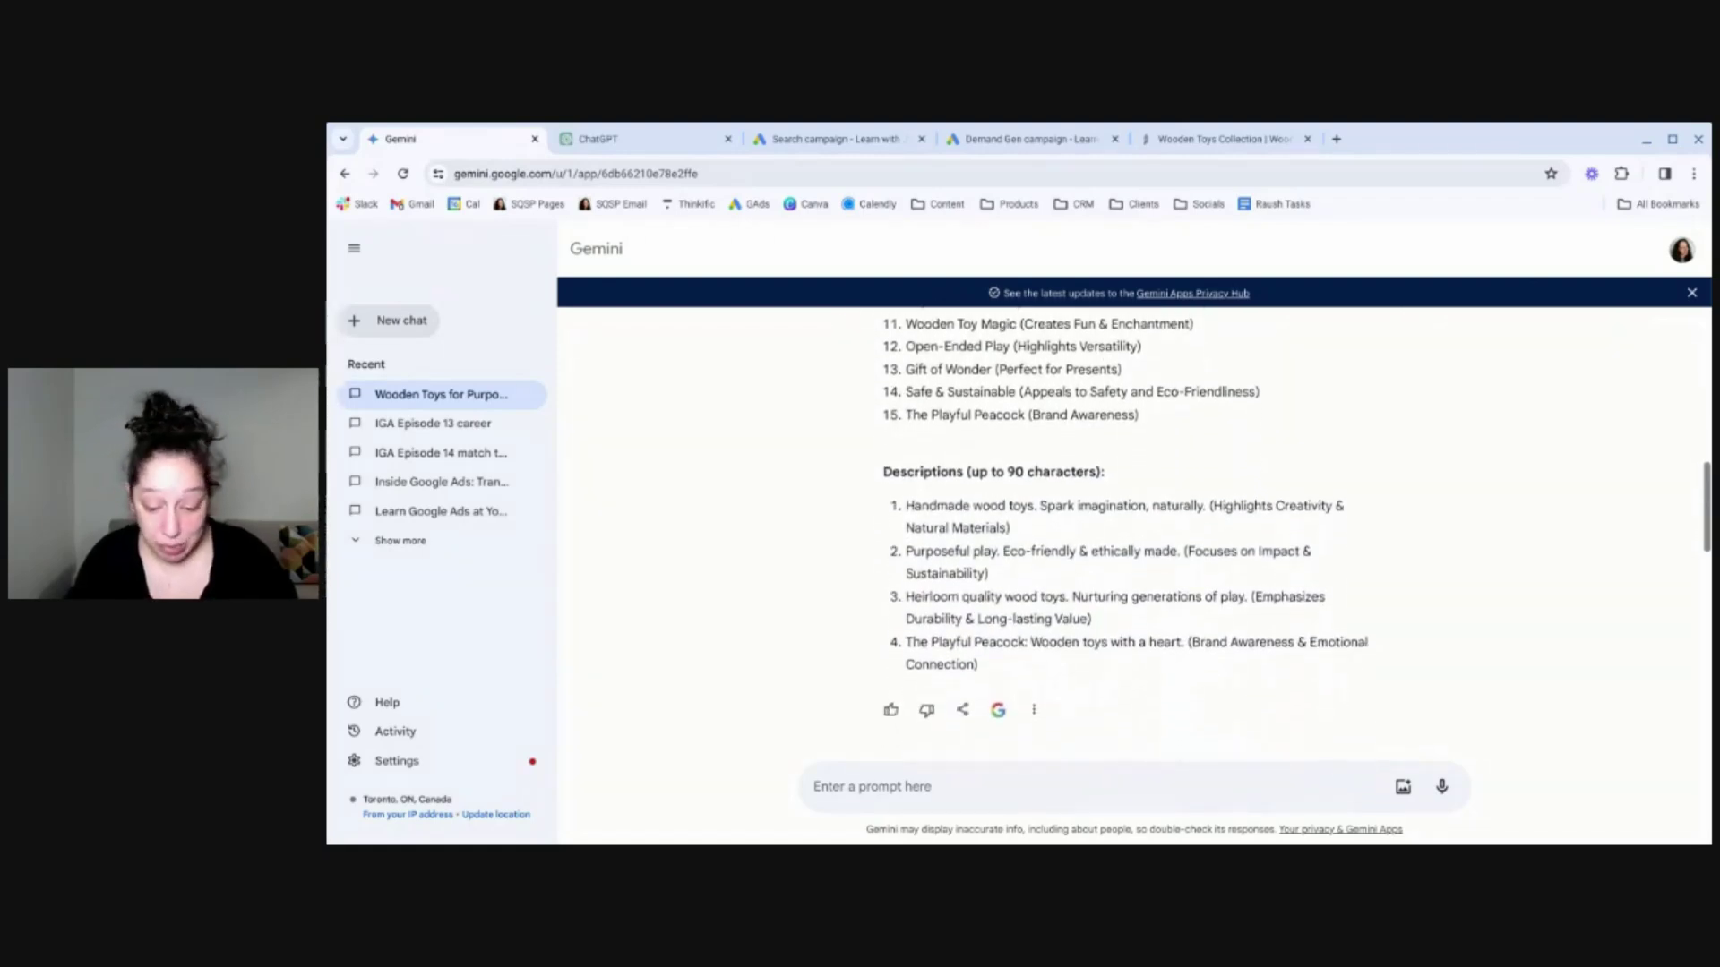
scroll(1098, 502, "up", 3)
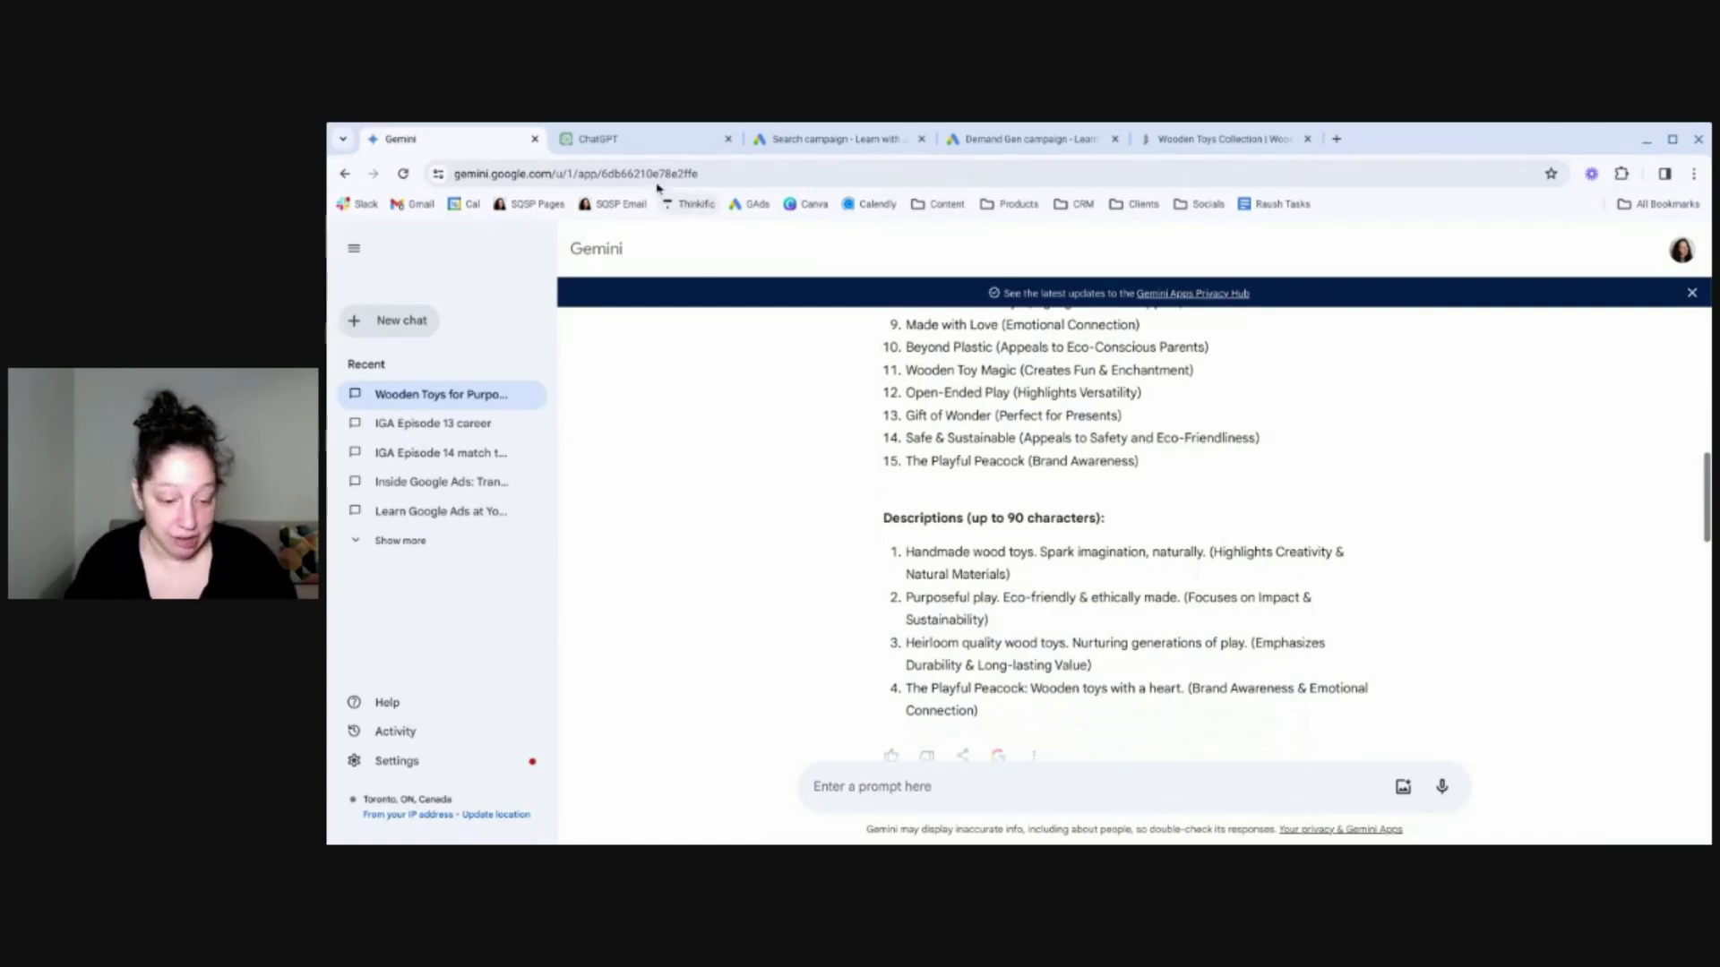
left_click(656, 143)
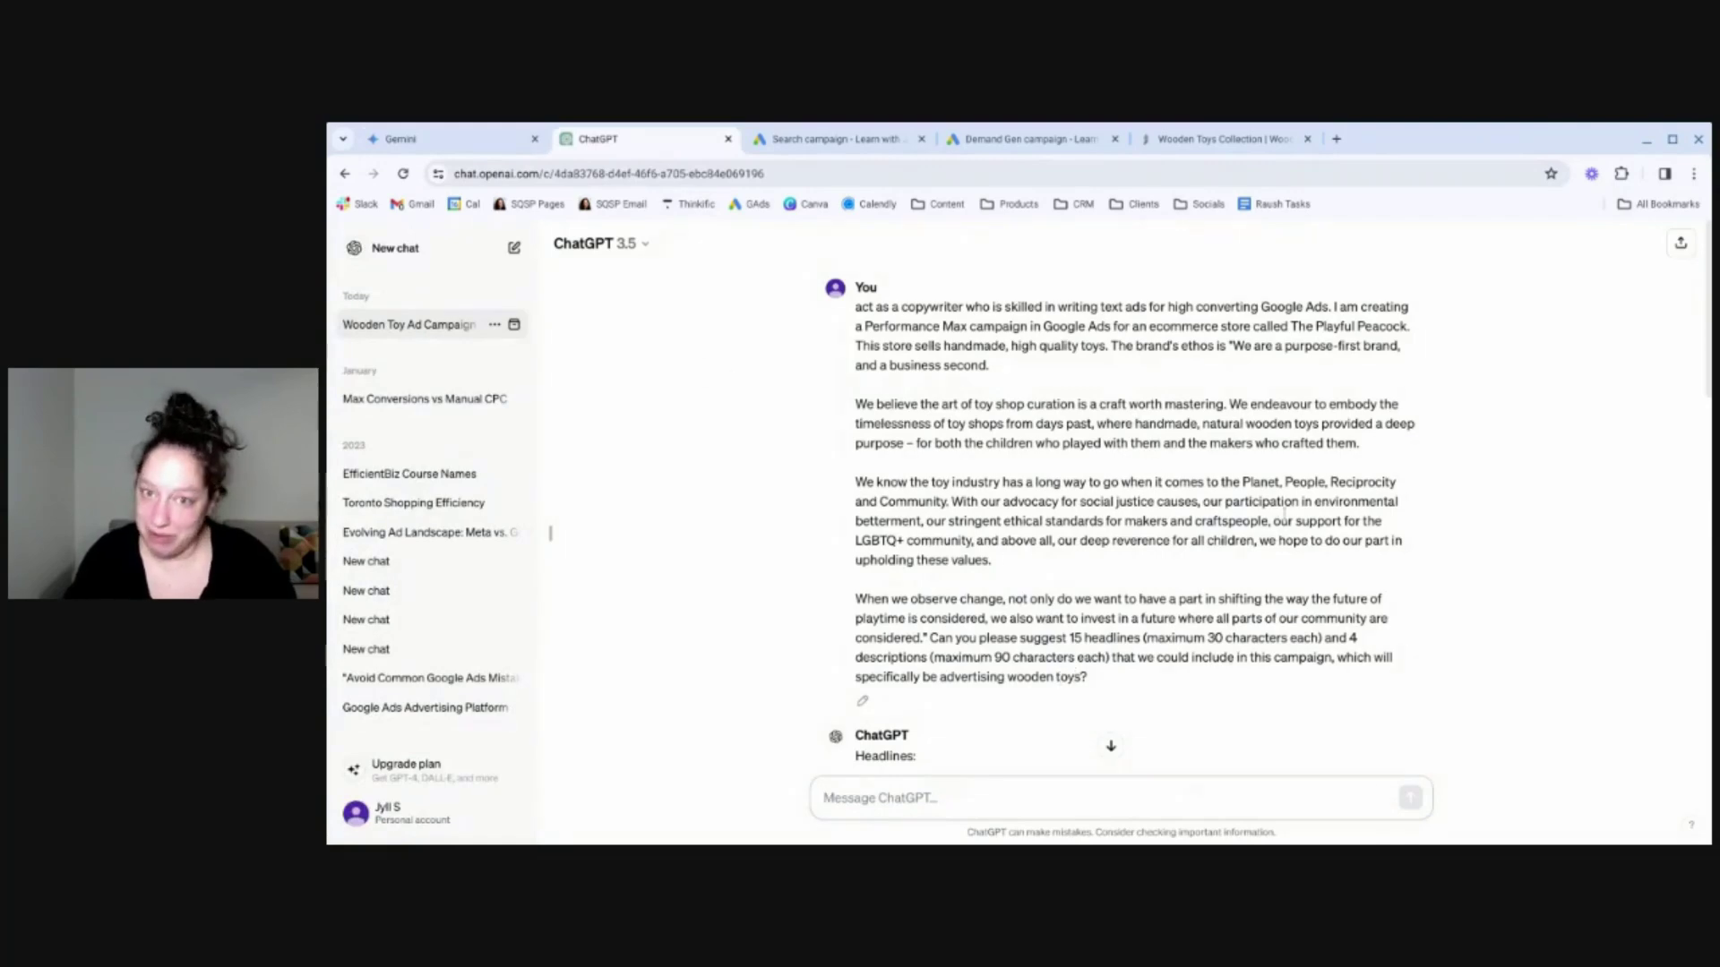
Step: Read through ChatGPT's 15 headlines and 4 descriptions, then return to Google Ads Keywords and ads
scroll(1315, 522, "down", 4)
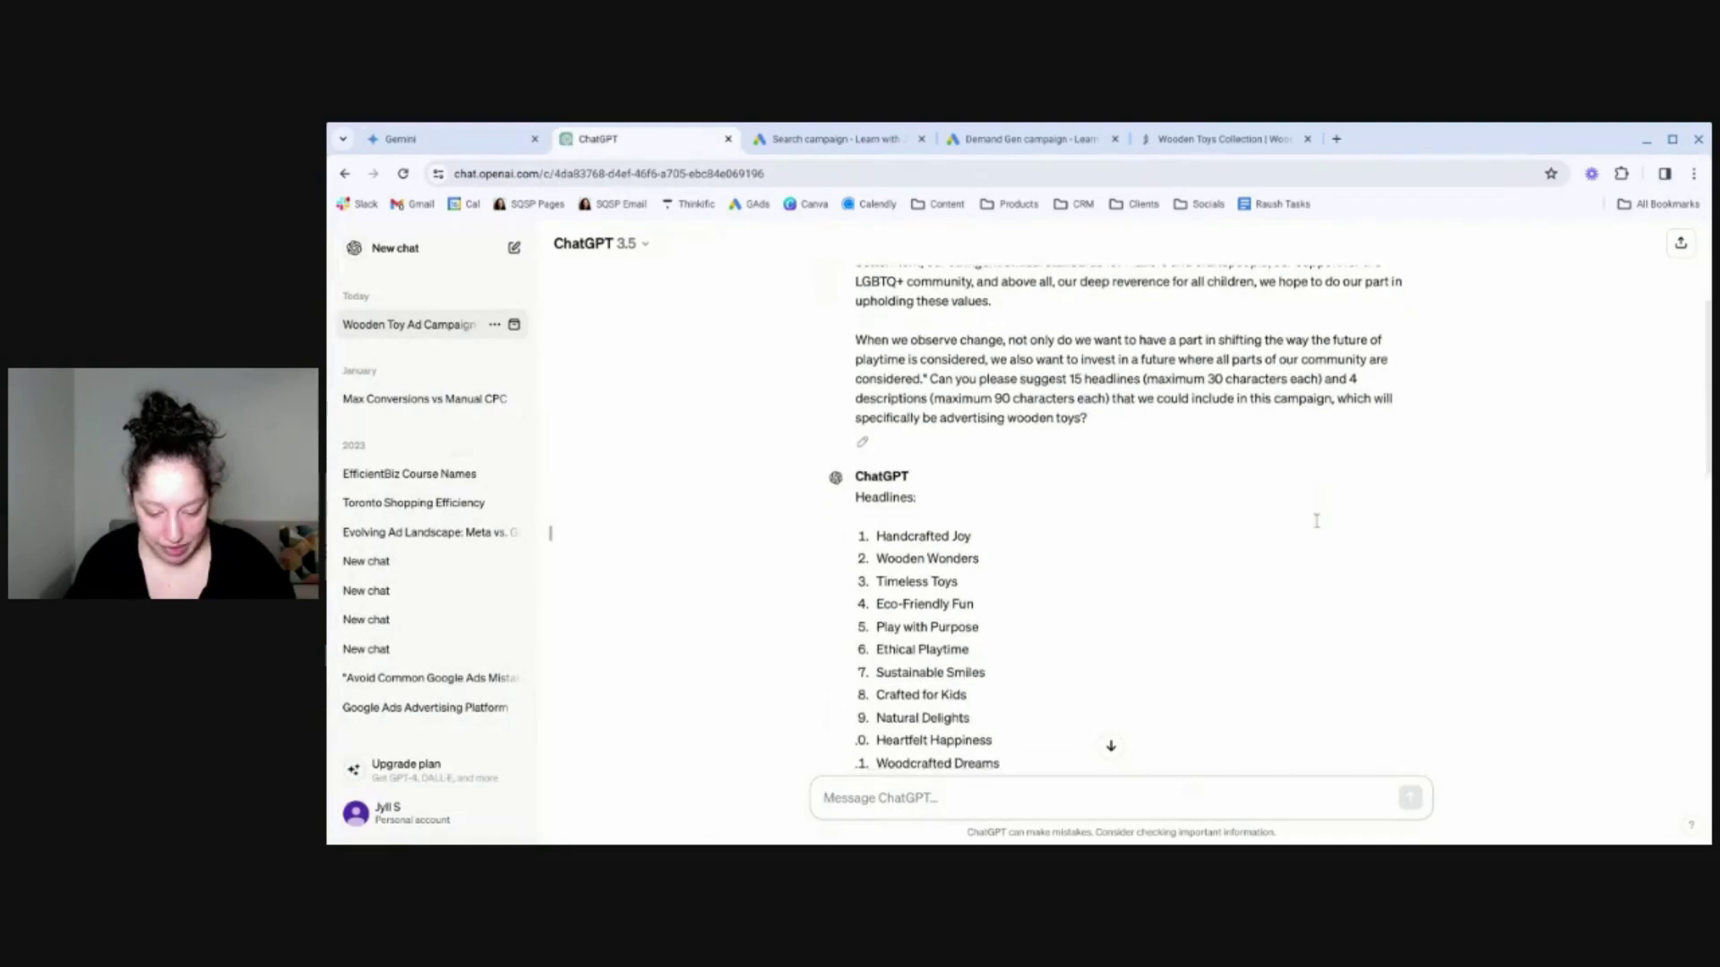
scroll(1115, 521, "down", 3)
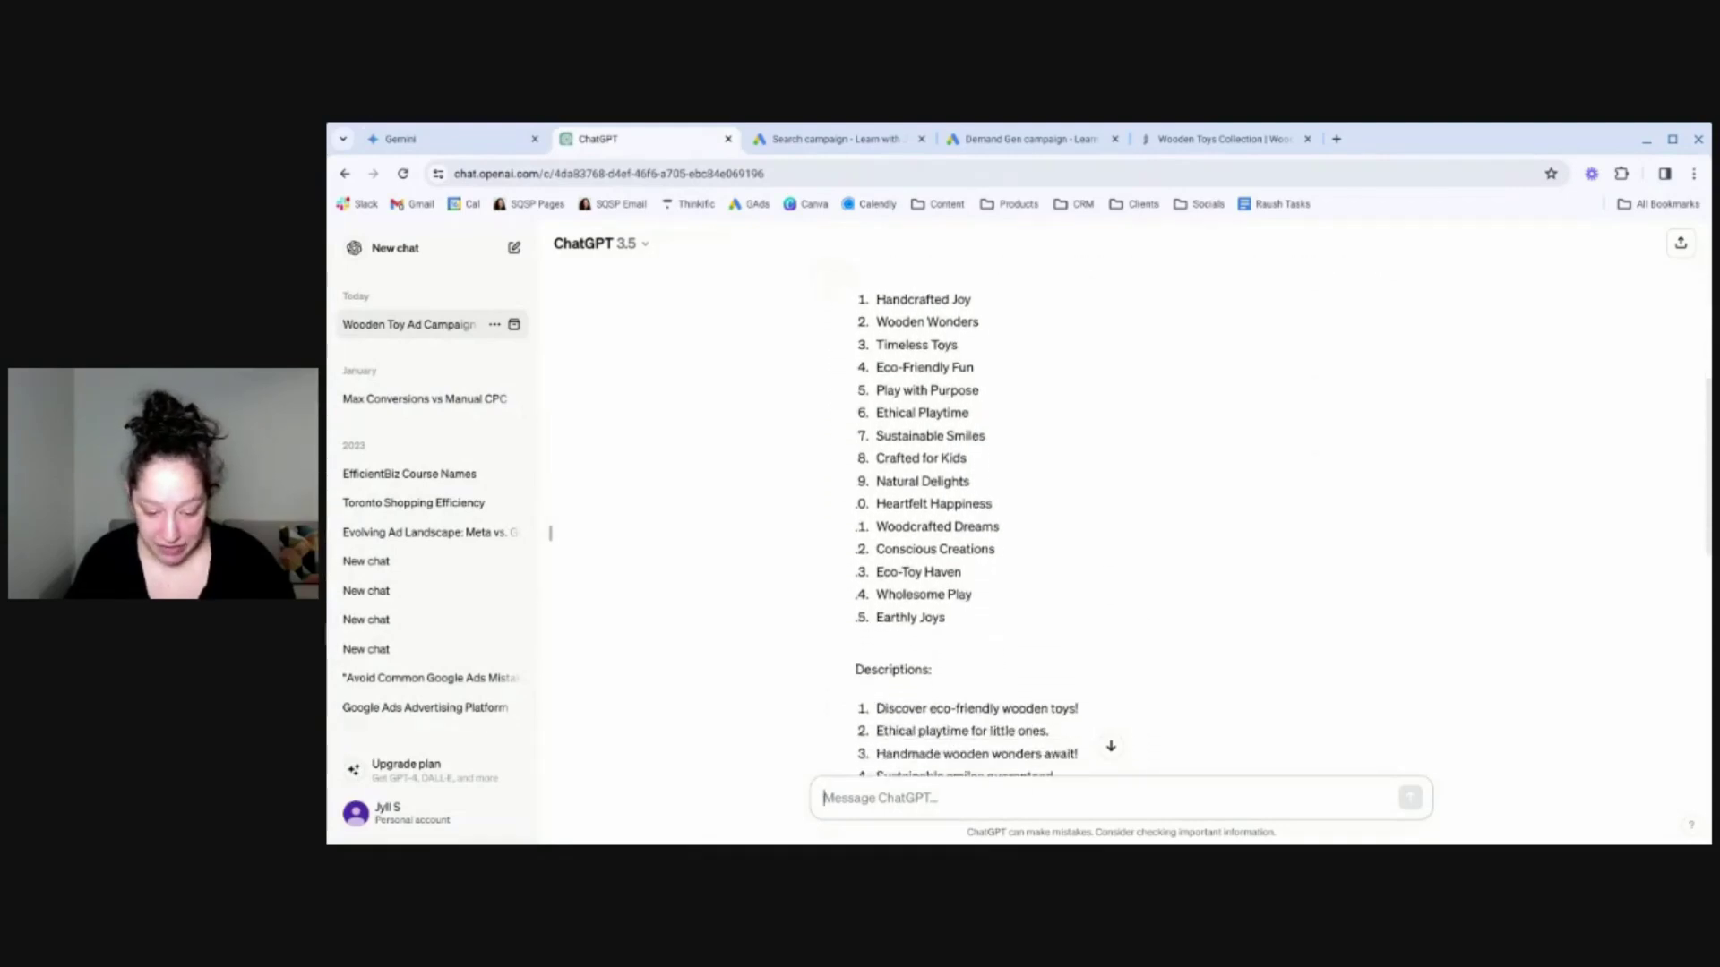
scroll(967, 520, "up", 1)
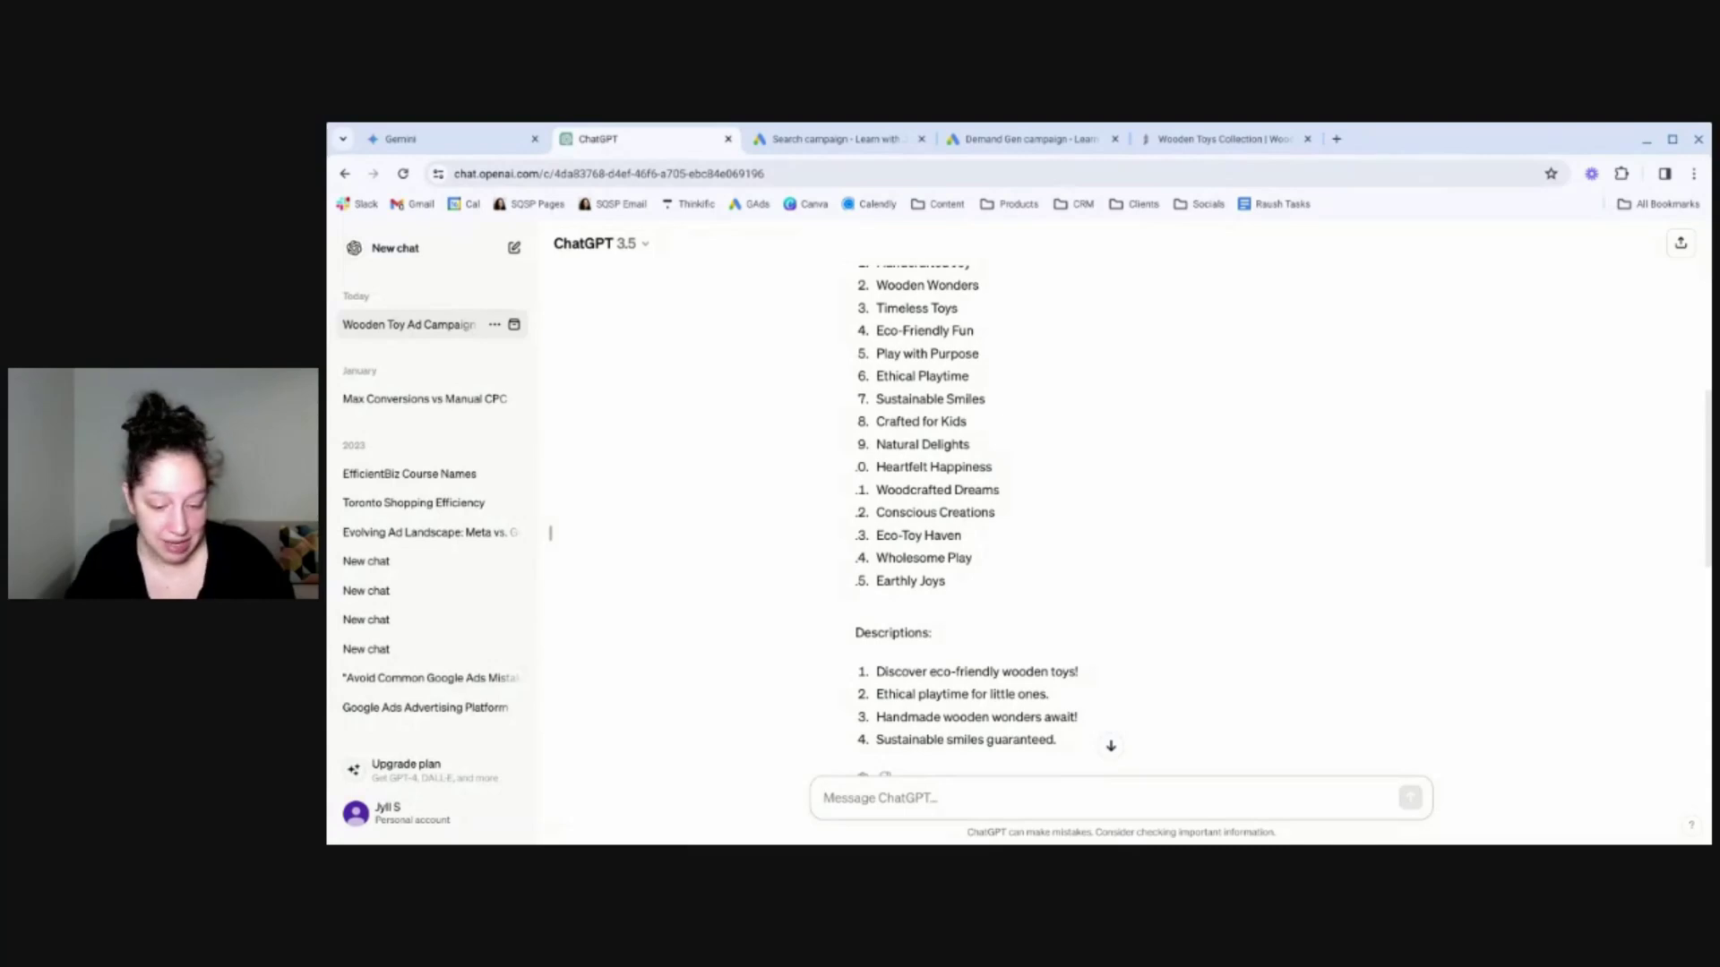
scroll(966, 367, "up", 1)
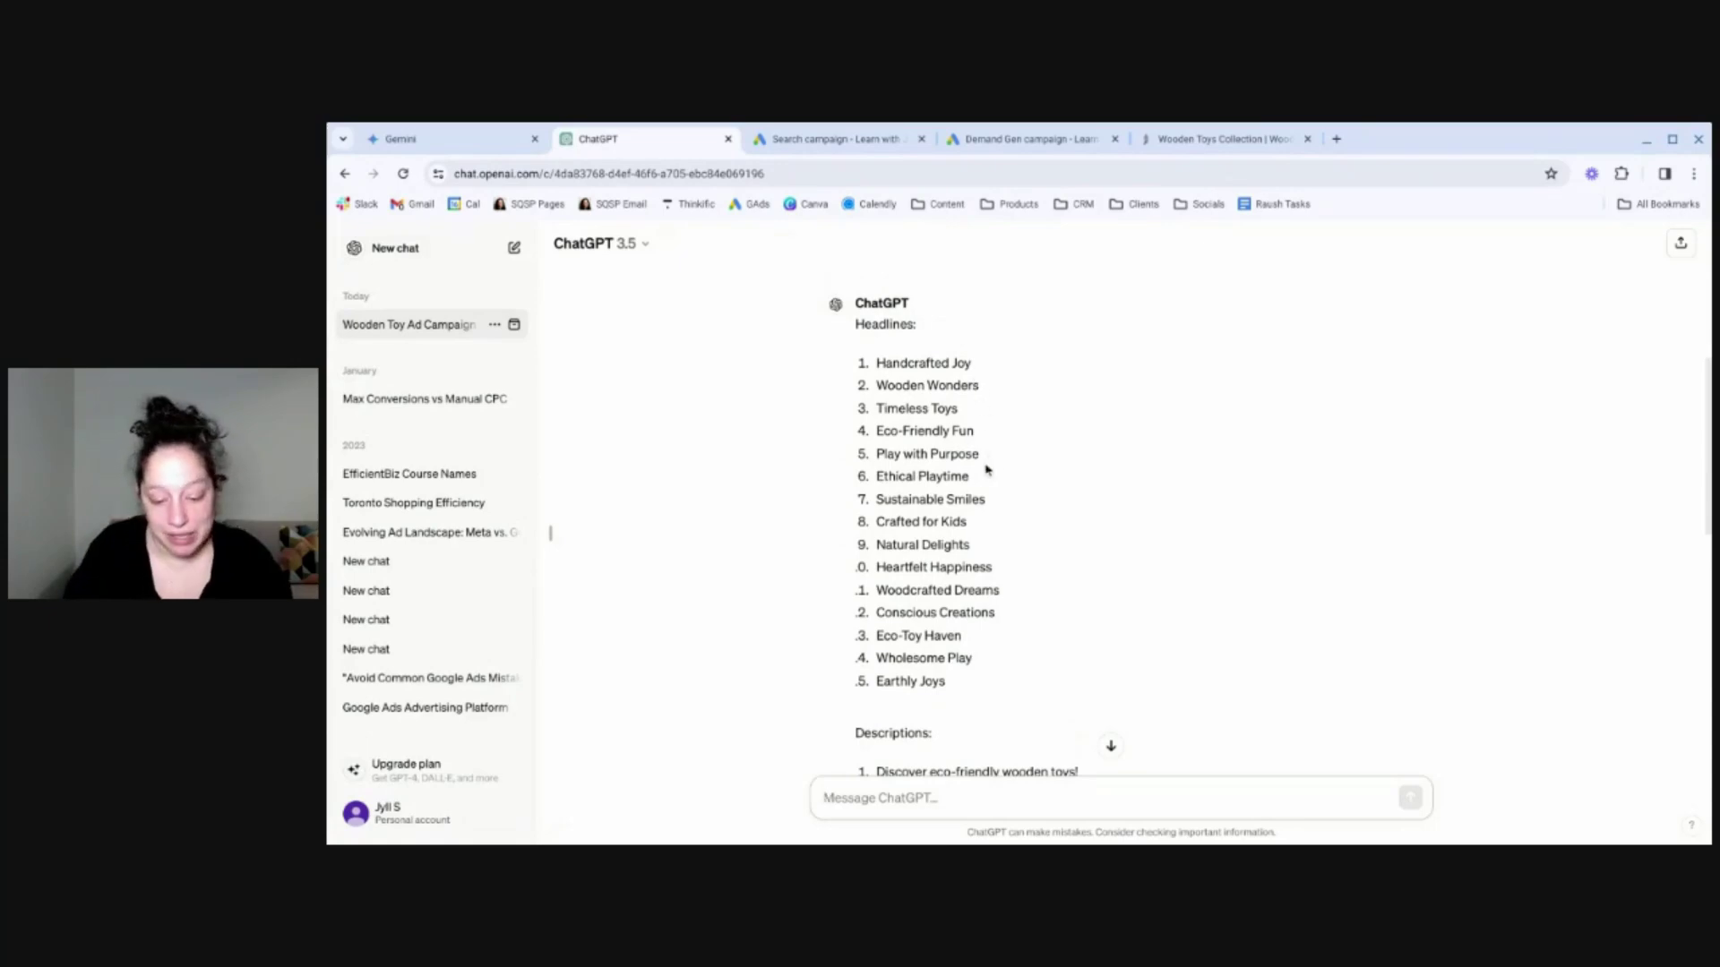
scroll(1003, 506, "down", 2)
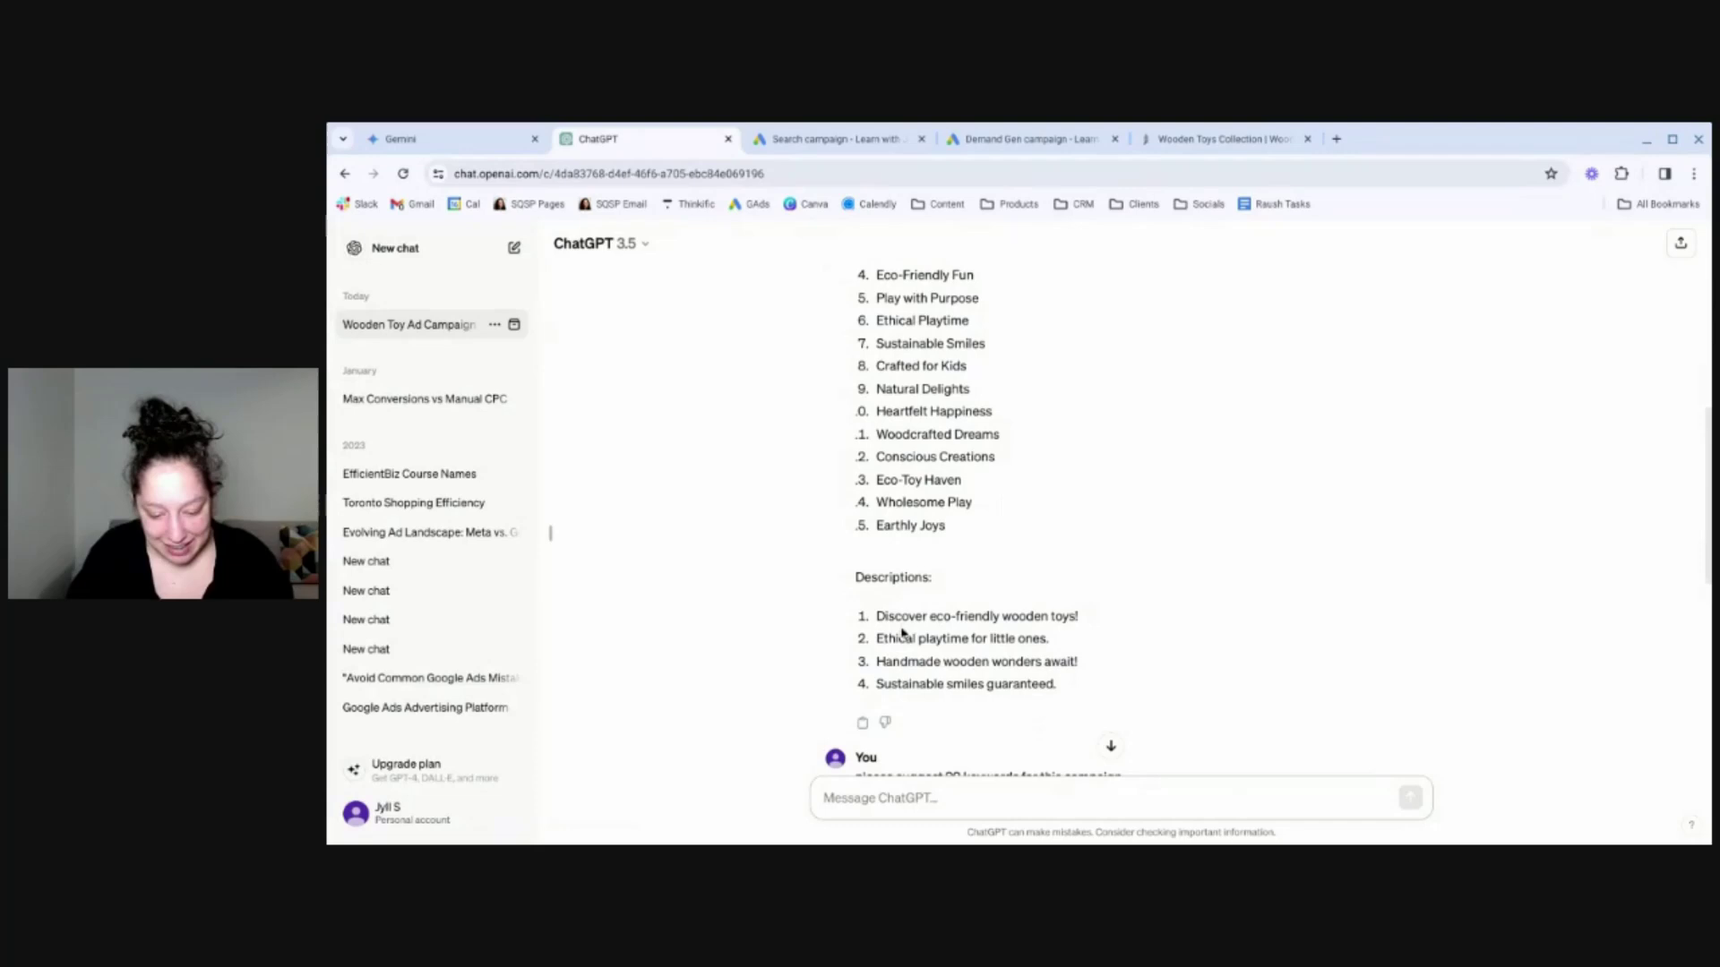
scroll(1025, 578, "up", 1)
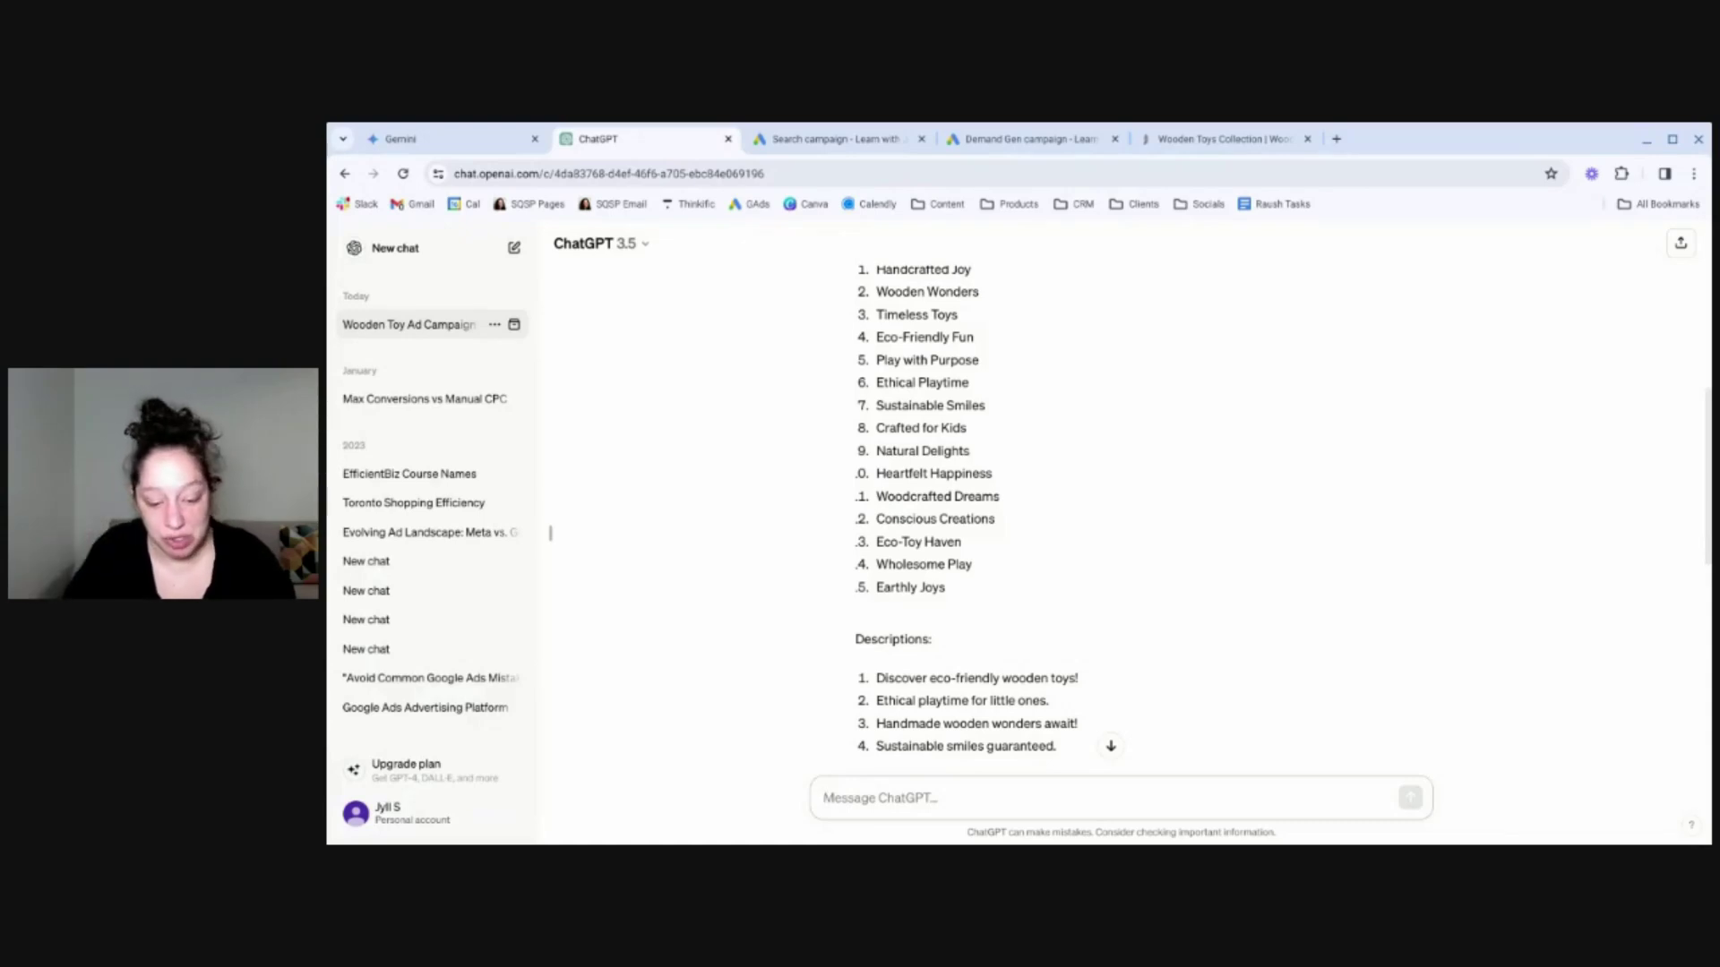
scroll(550, 533, "up", 1)
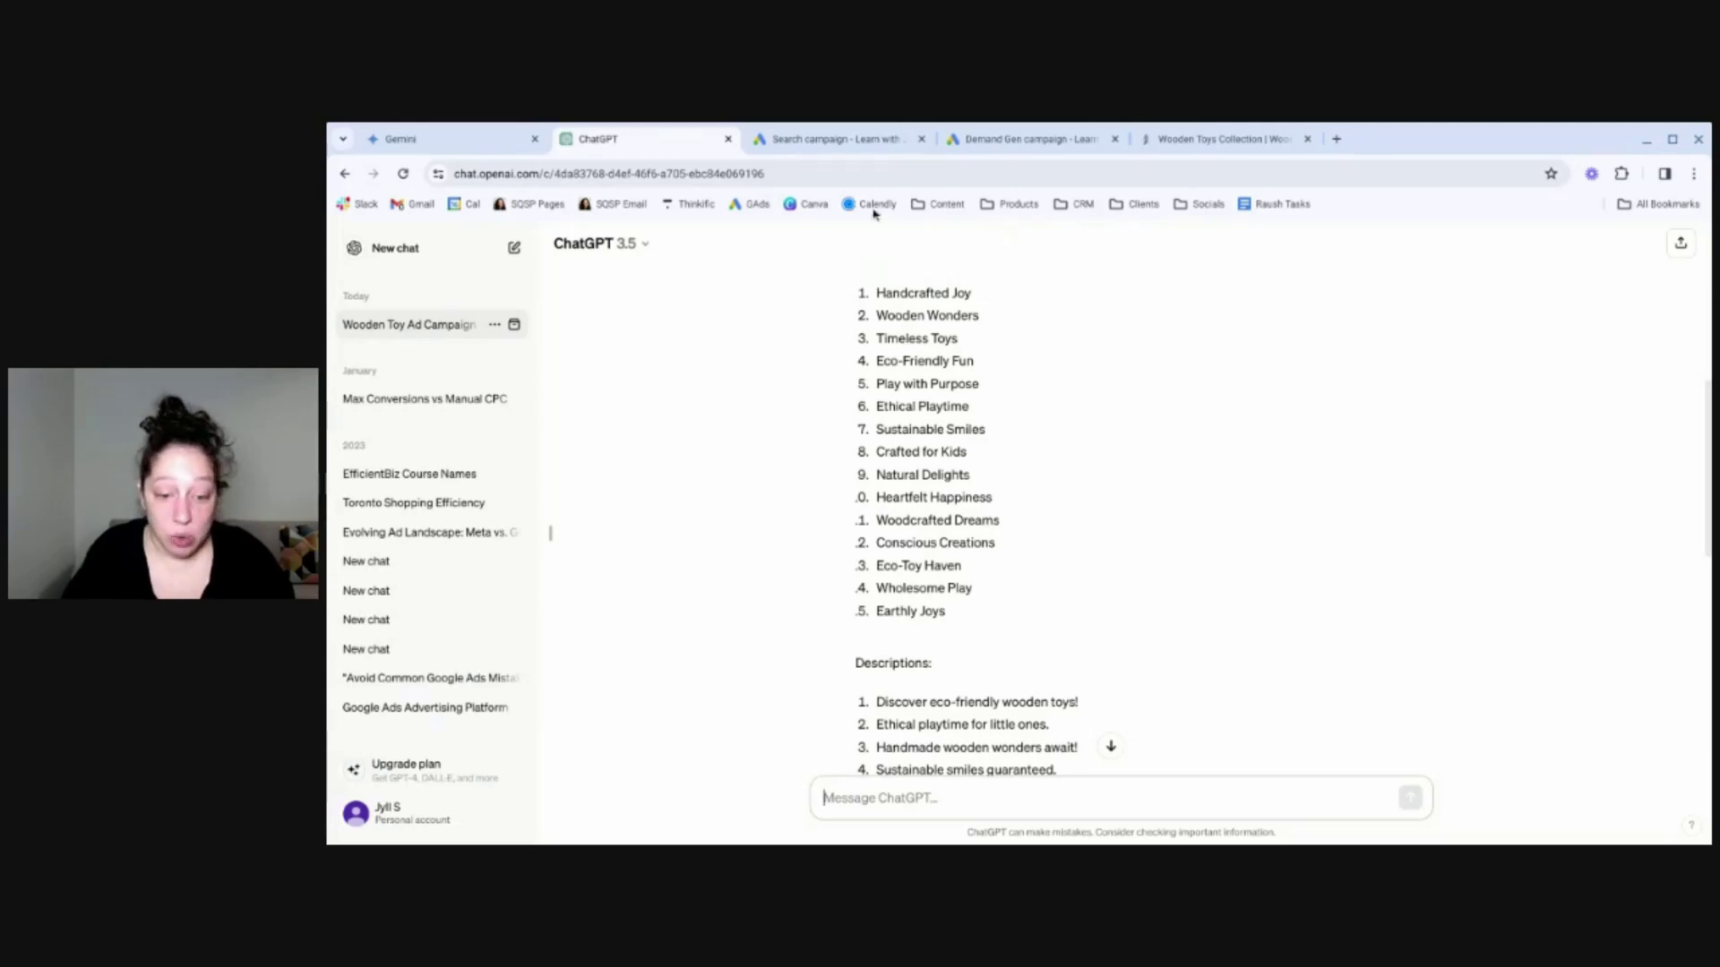
left_click(885, 143)
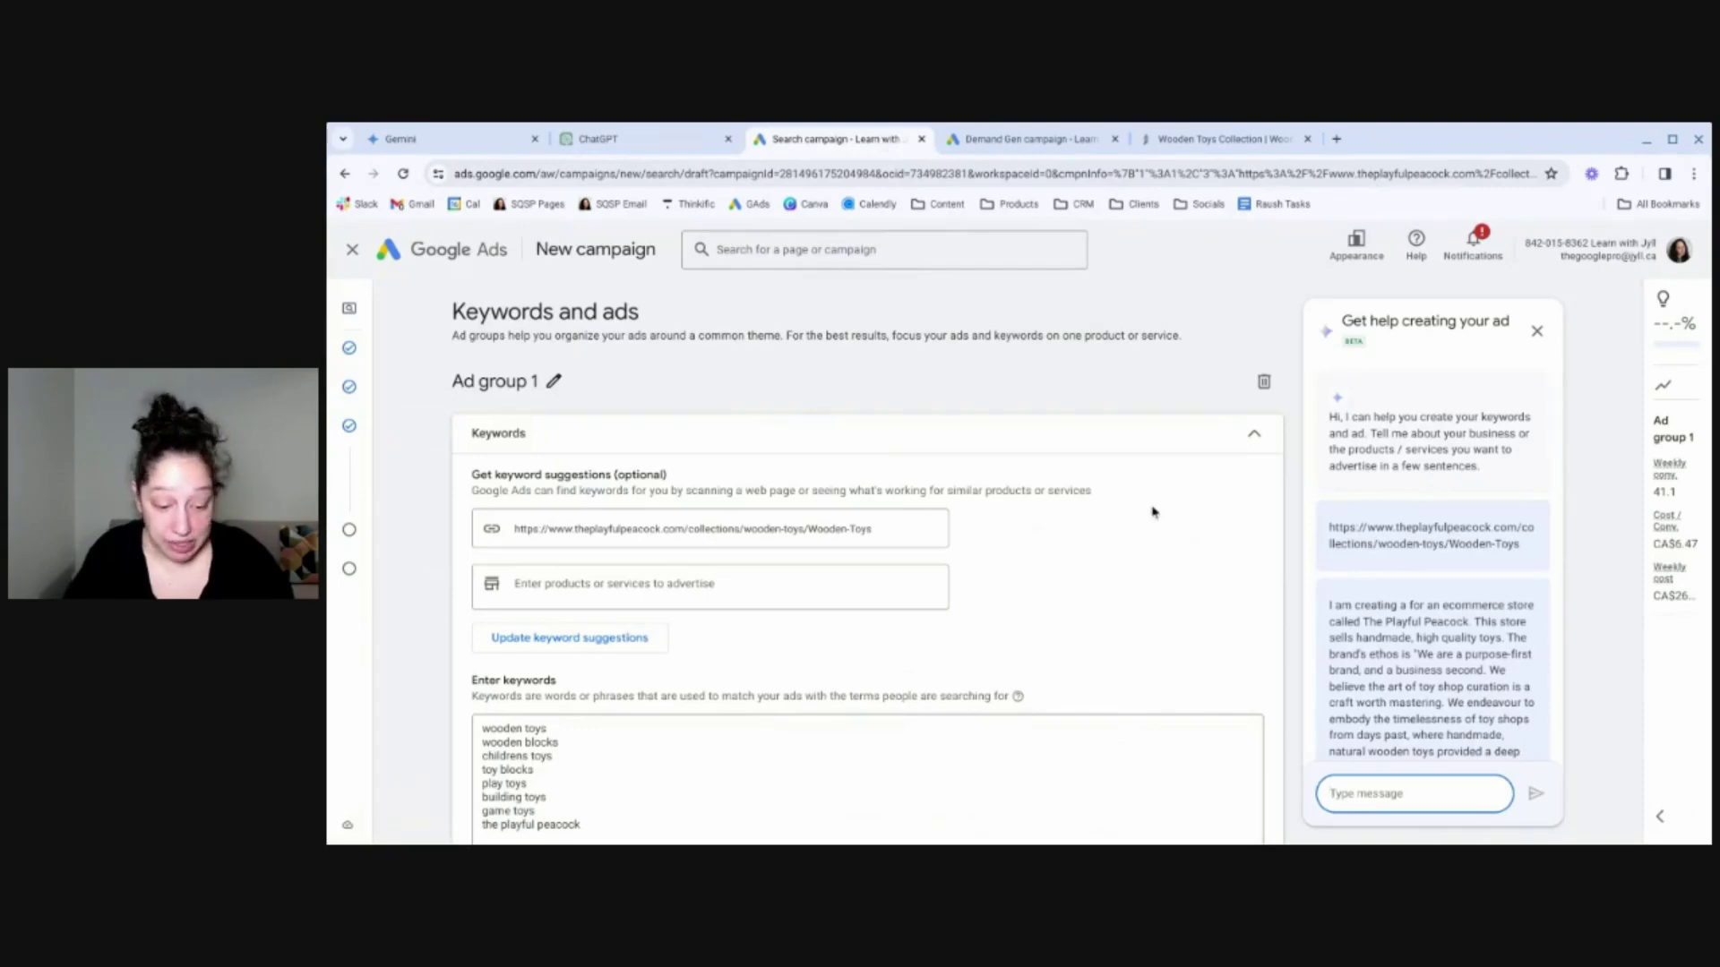
Step: Review the five suggested sitelinks in the help panel and dismiss them without adding any
scroll(1395, 572, "down", 3)
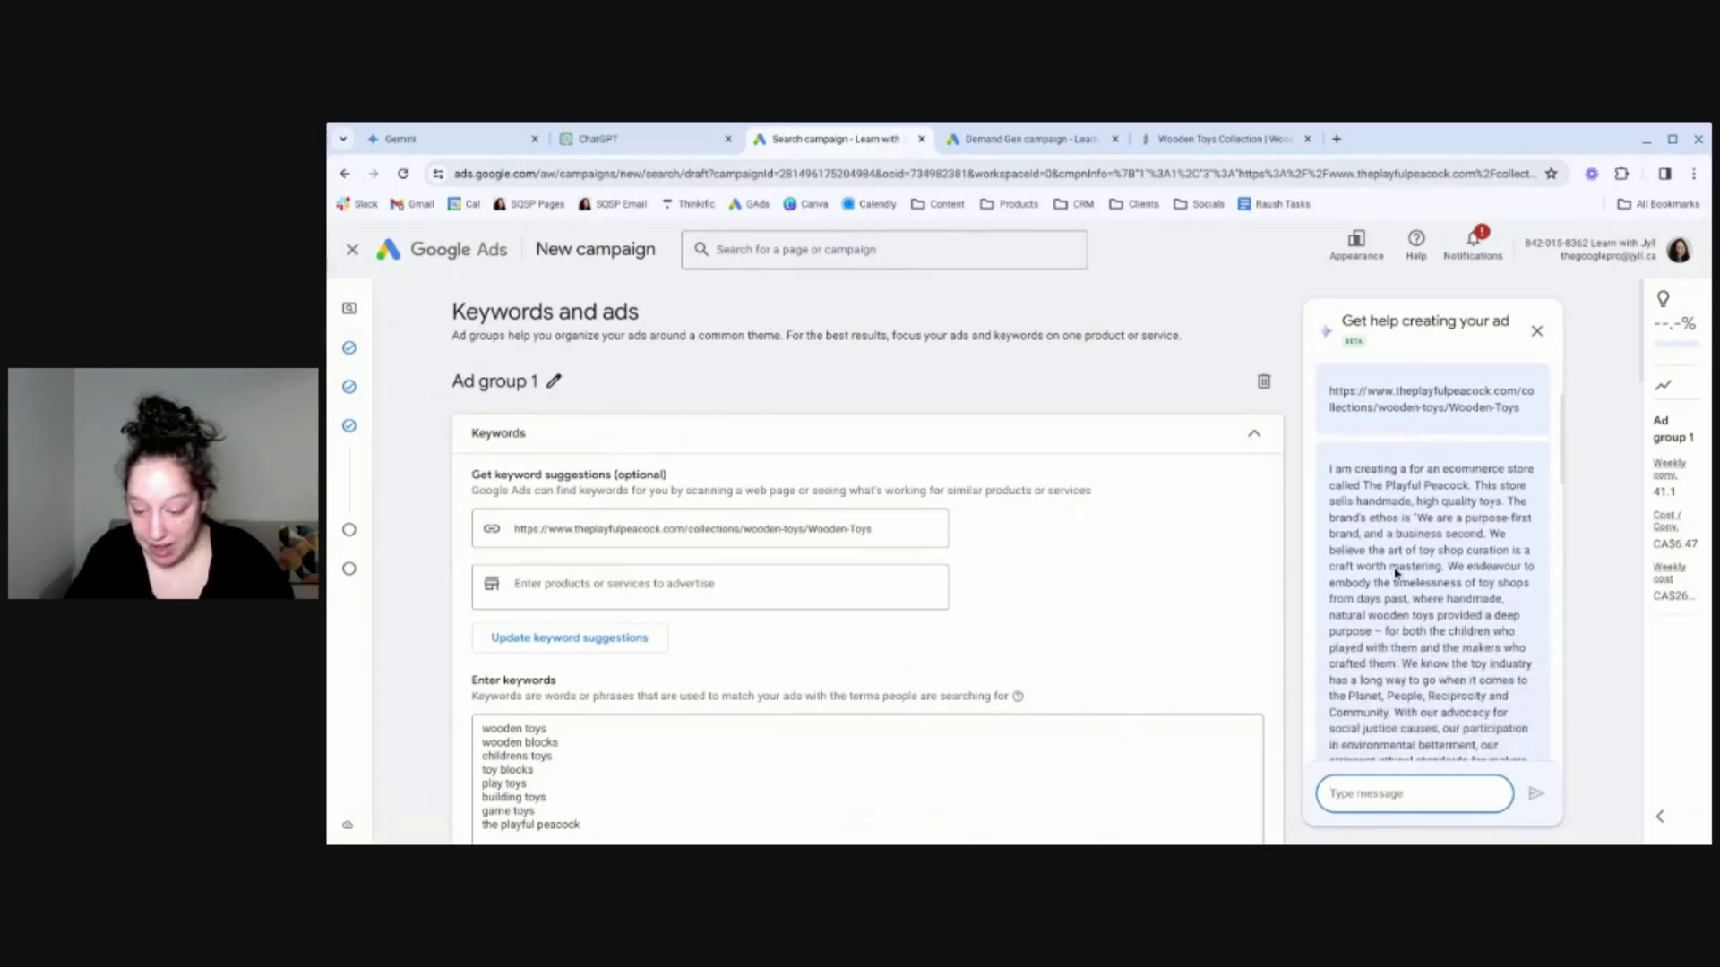
scroll(1395, 572, "down", 2)
scroll(1457, 483, "down", 3)
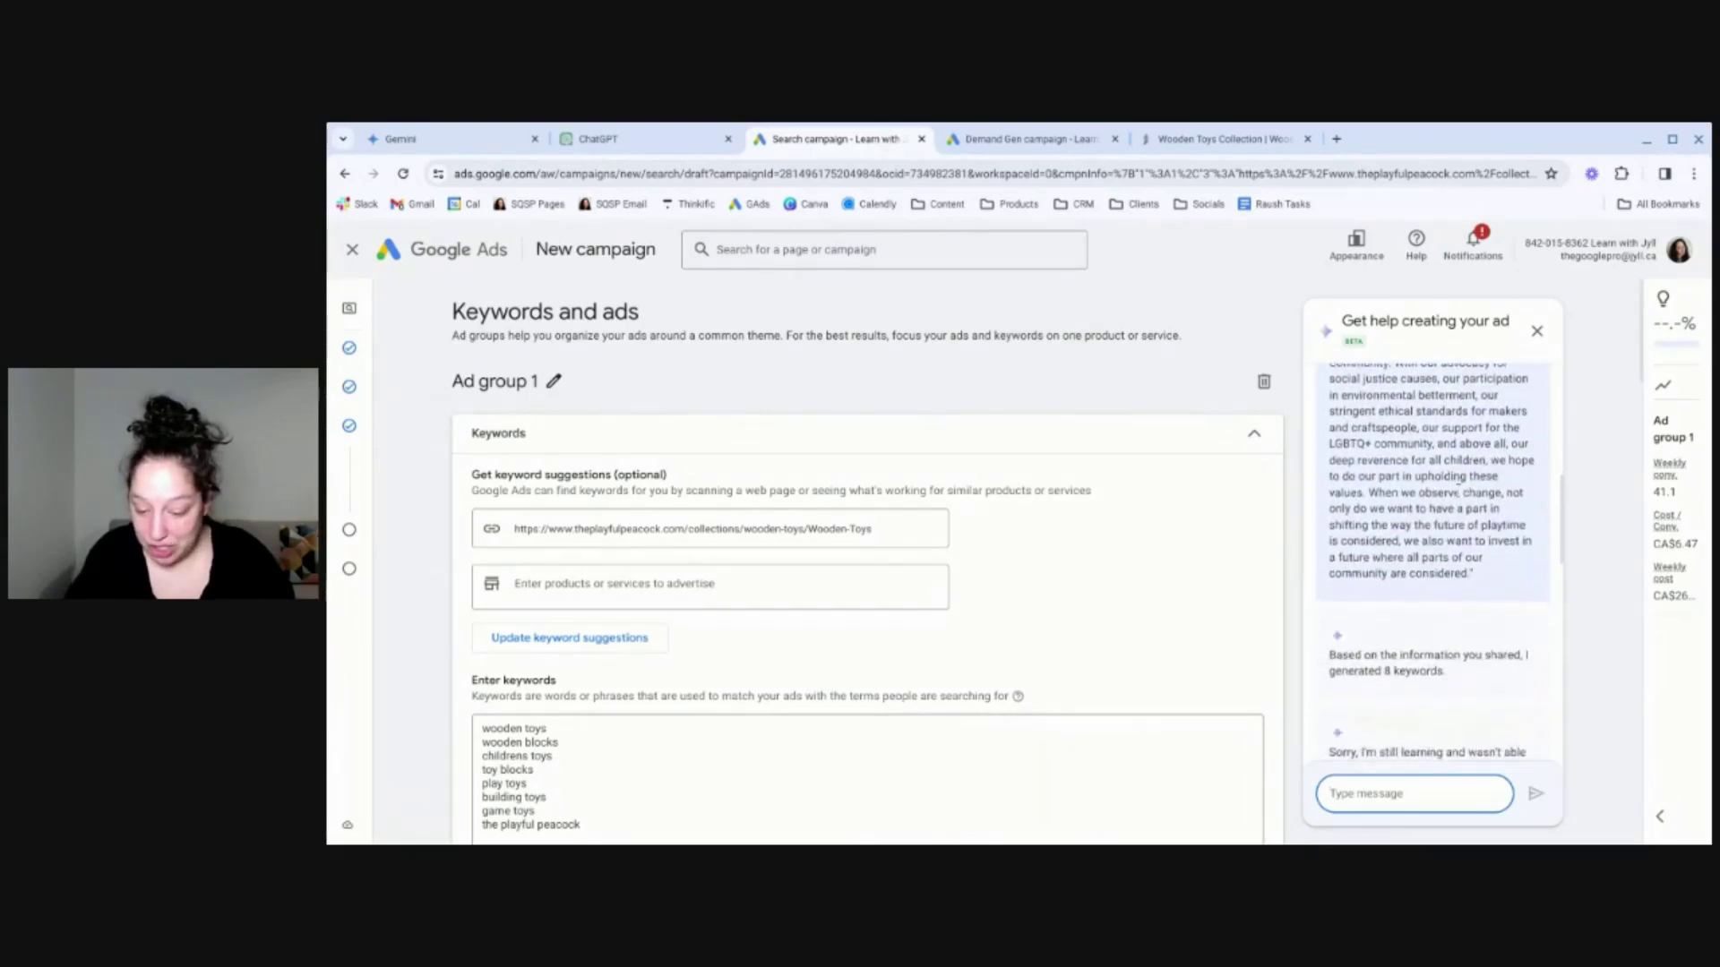
scroll(1457, 489, "down", 2)
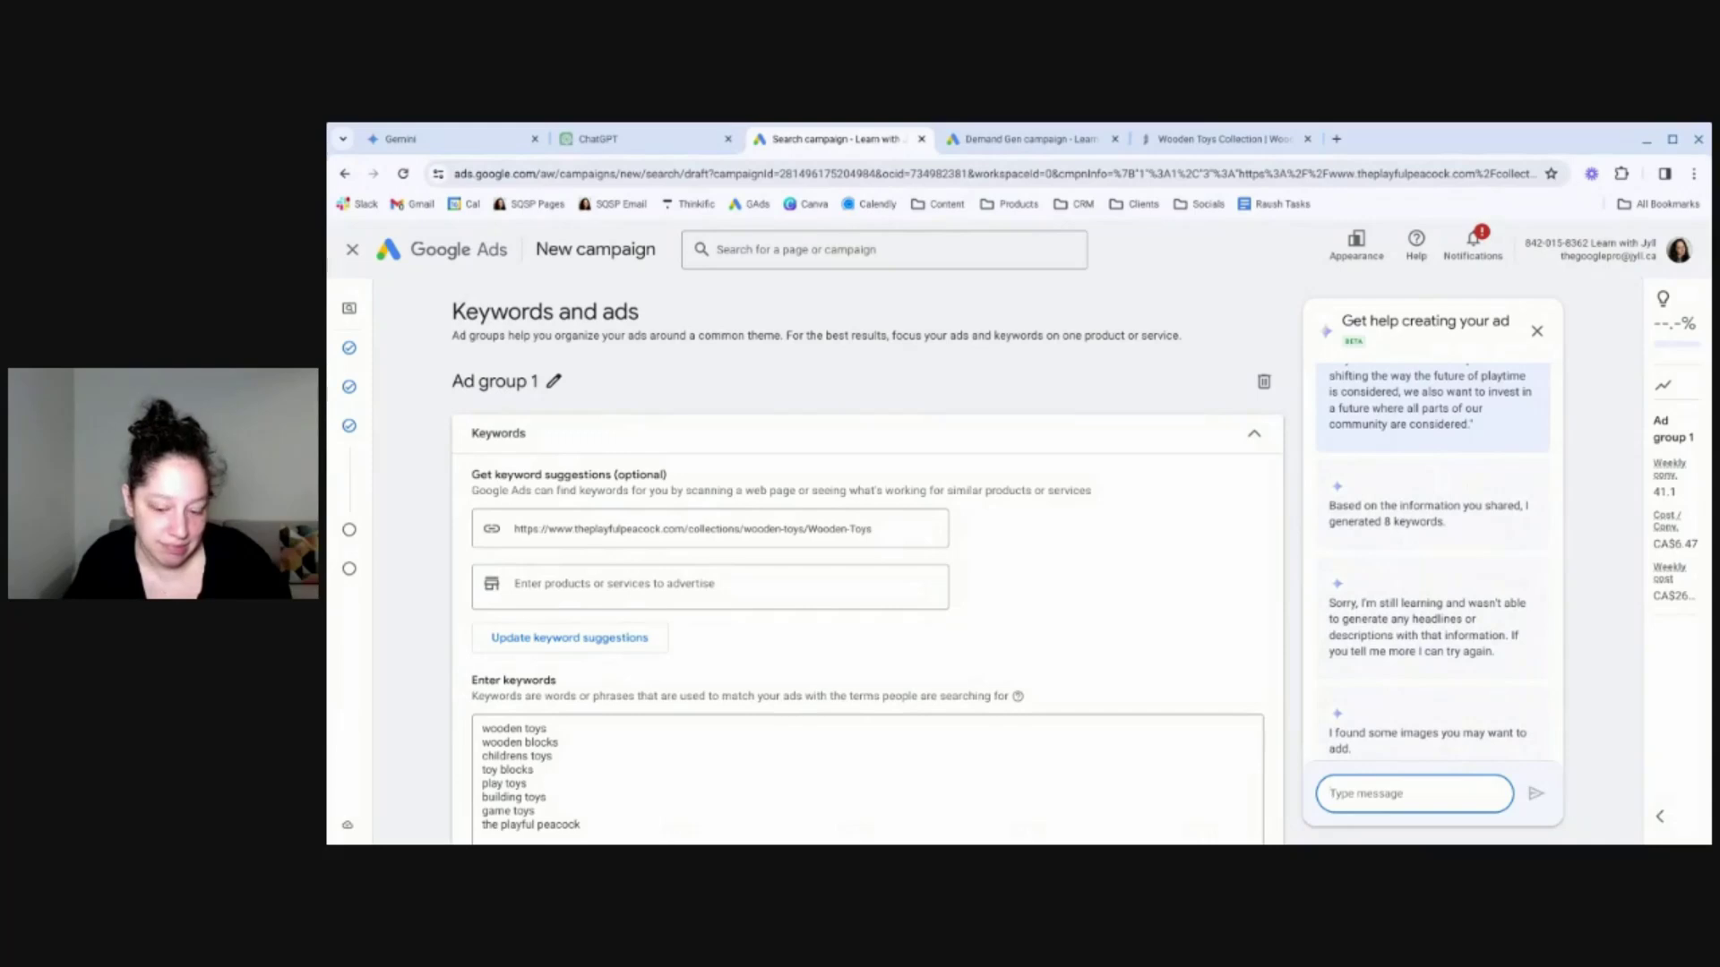
scroll(1363, 507, "down", 4)
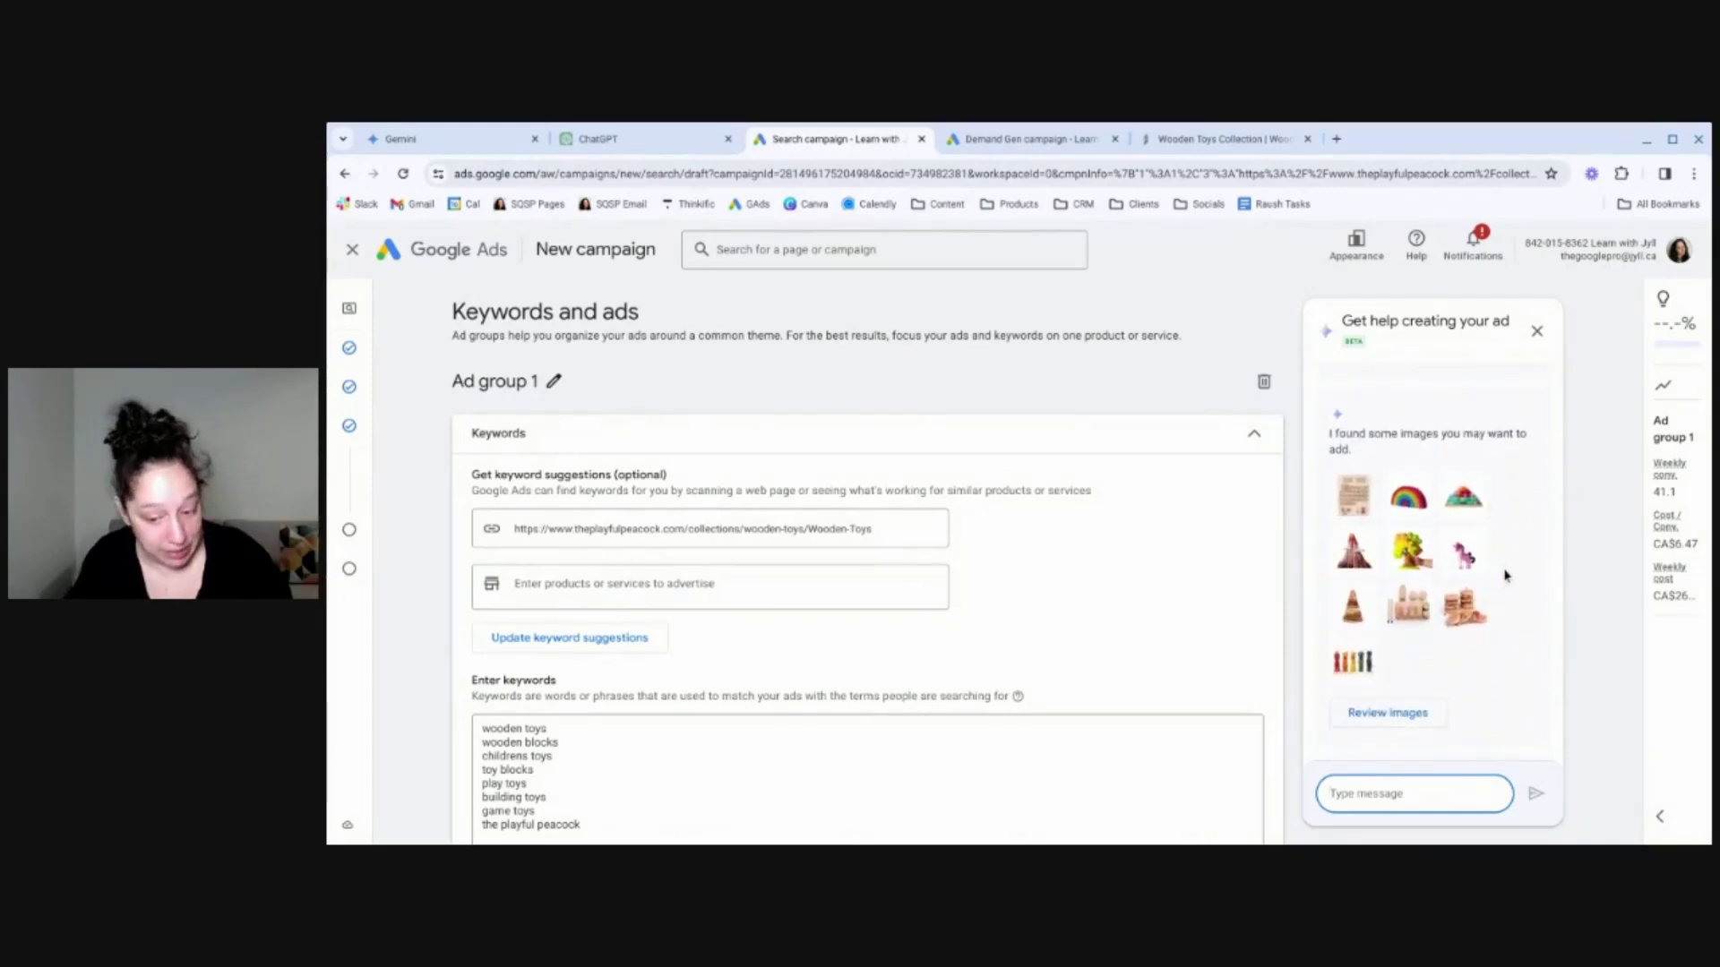
scroll(1505, 575, "down", 1)
scroll(1505, 575, "down", 4)
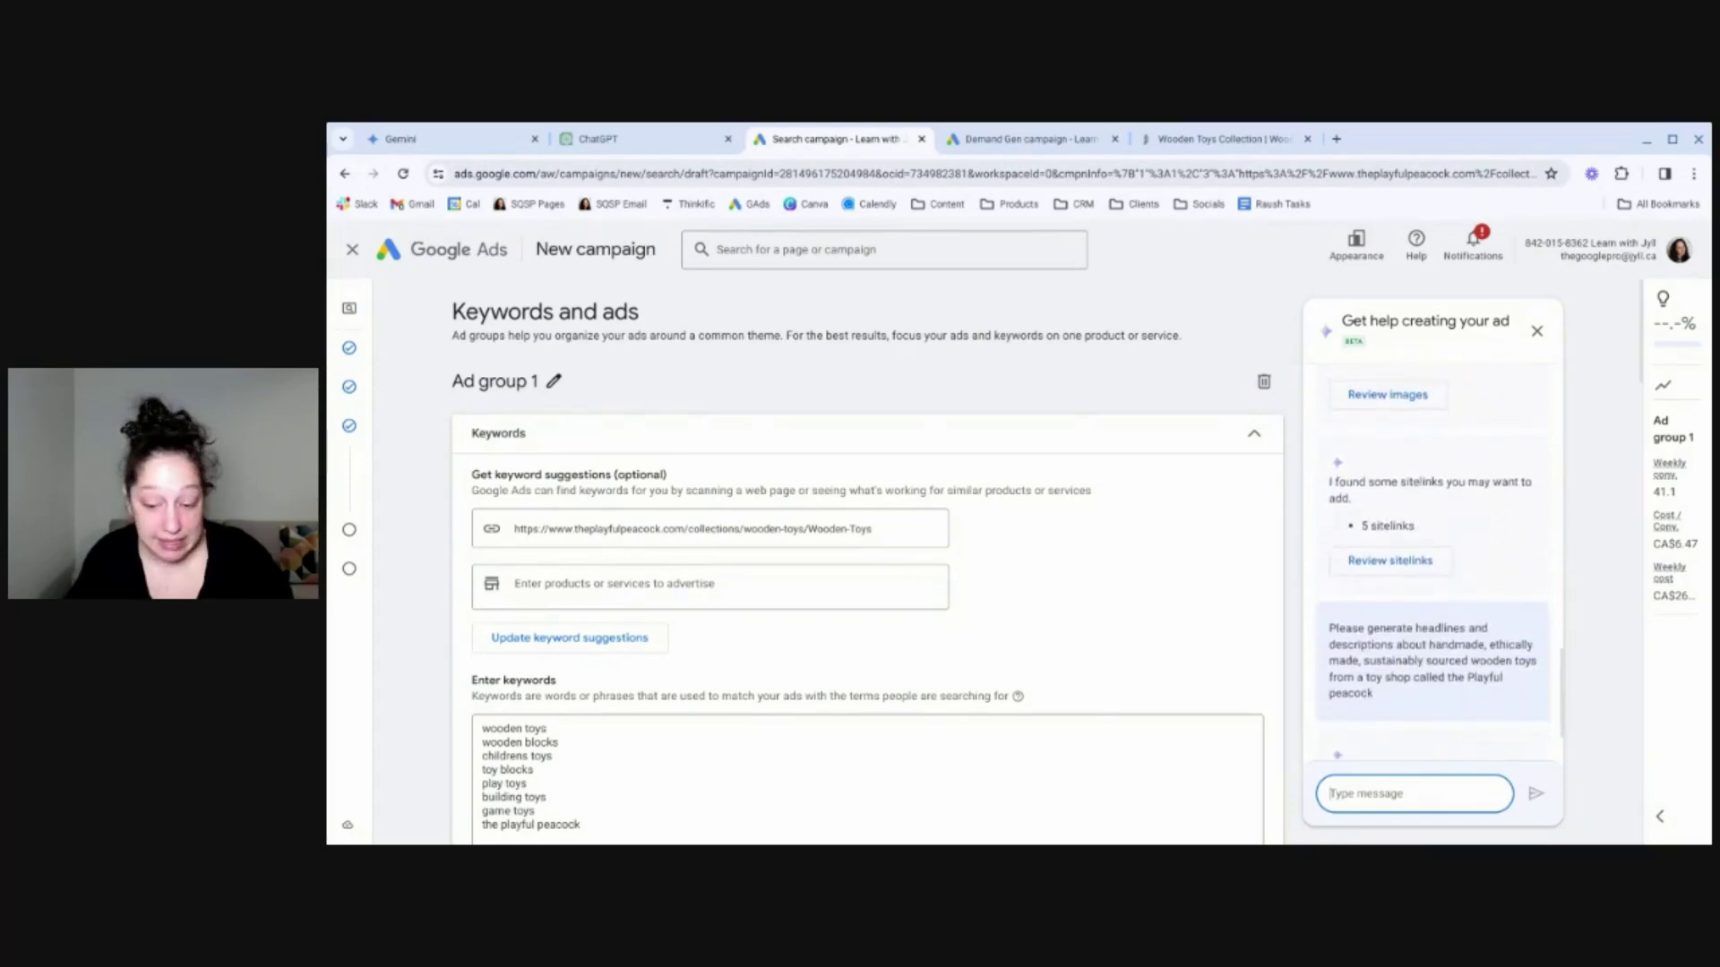
left_click(1436, 565)
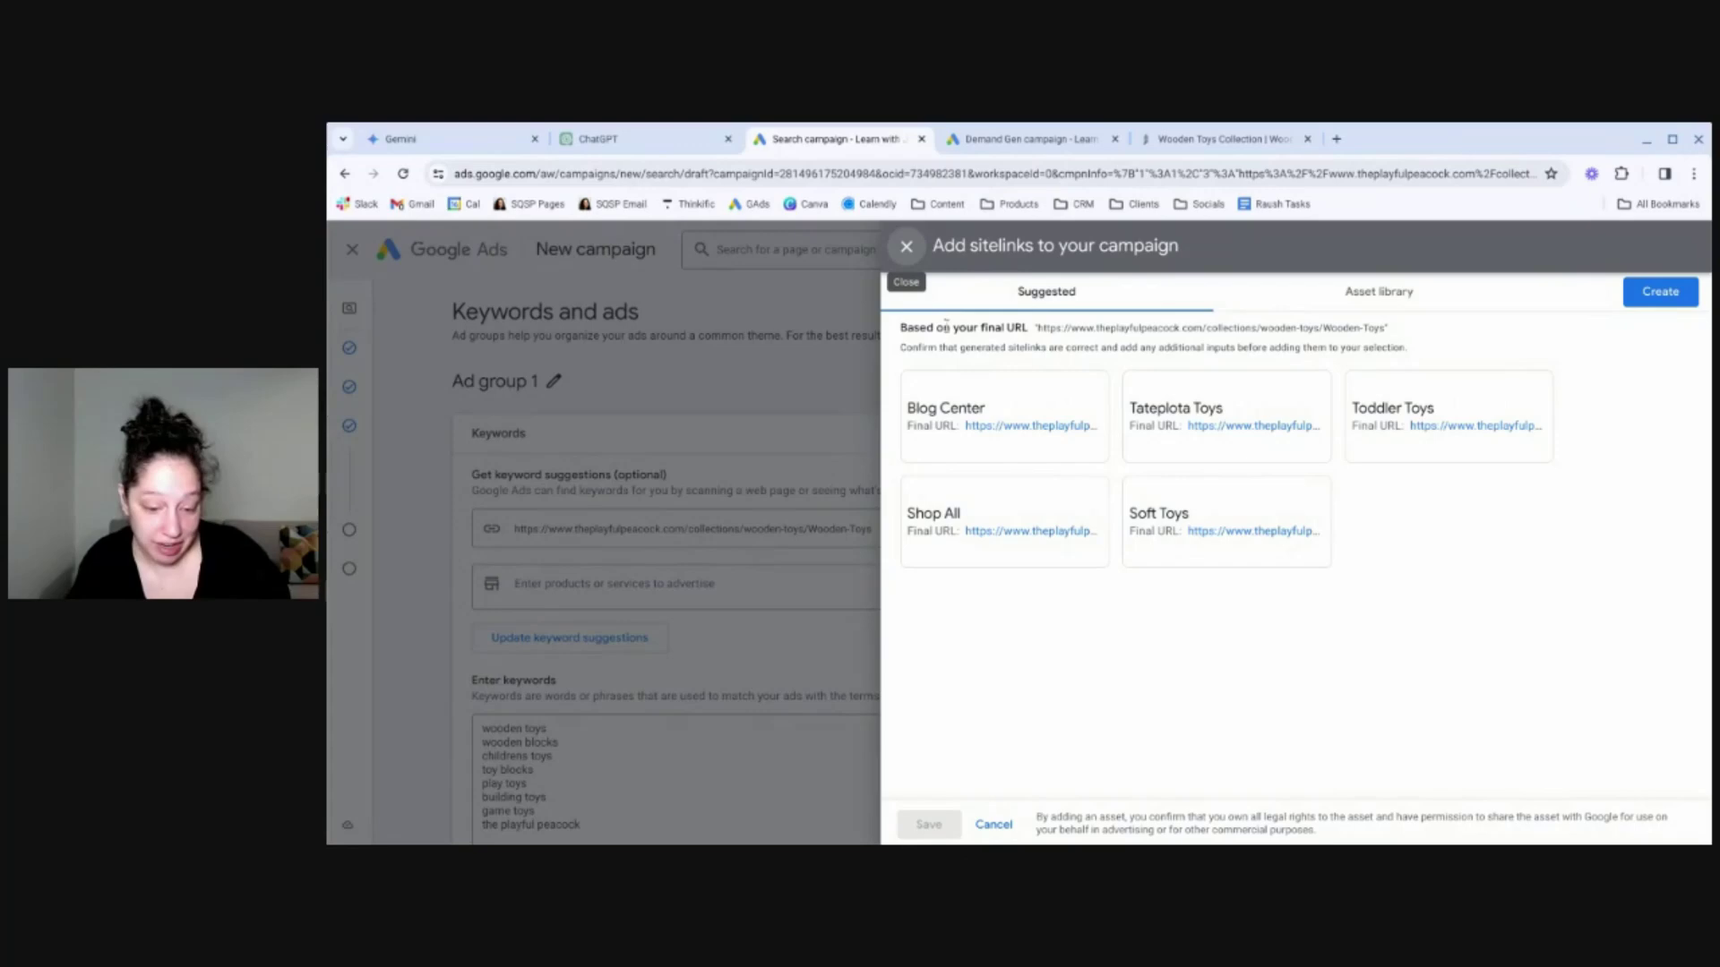
left_click(906, 251)
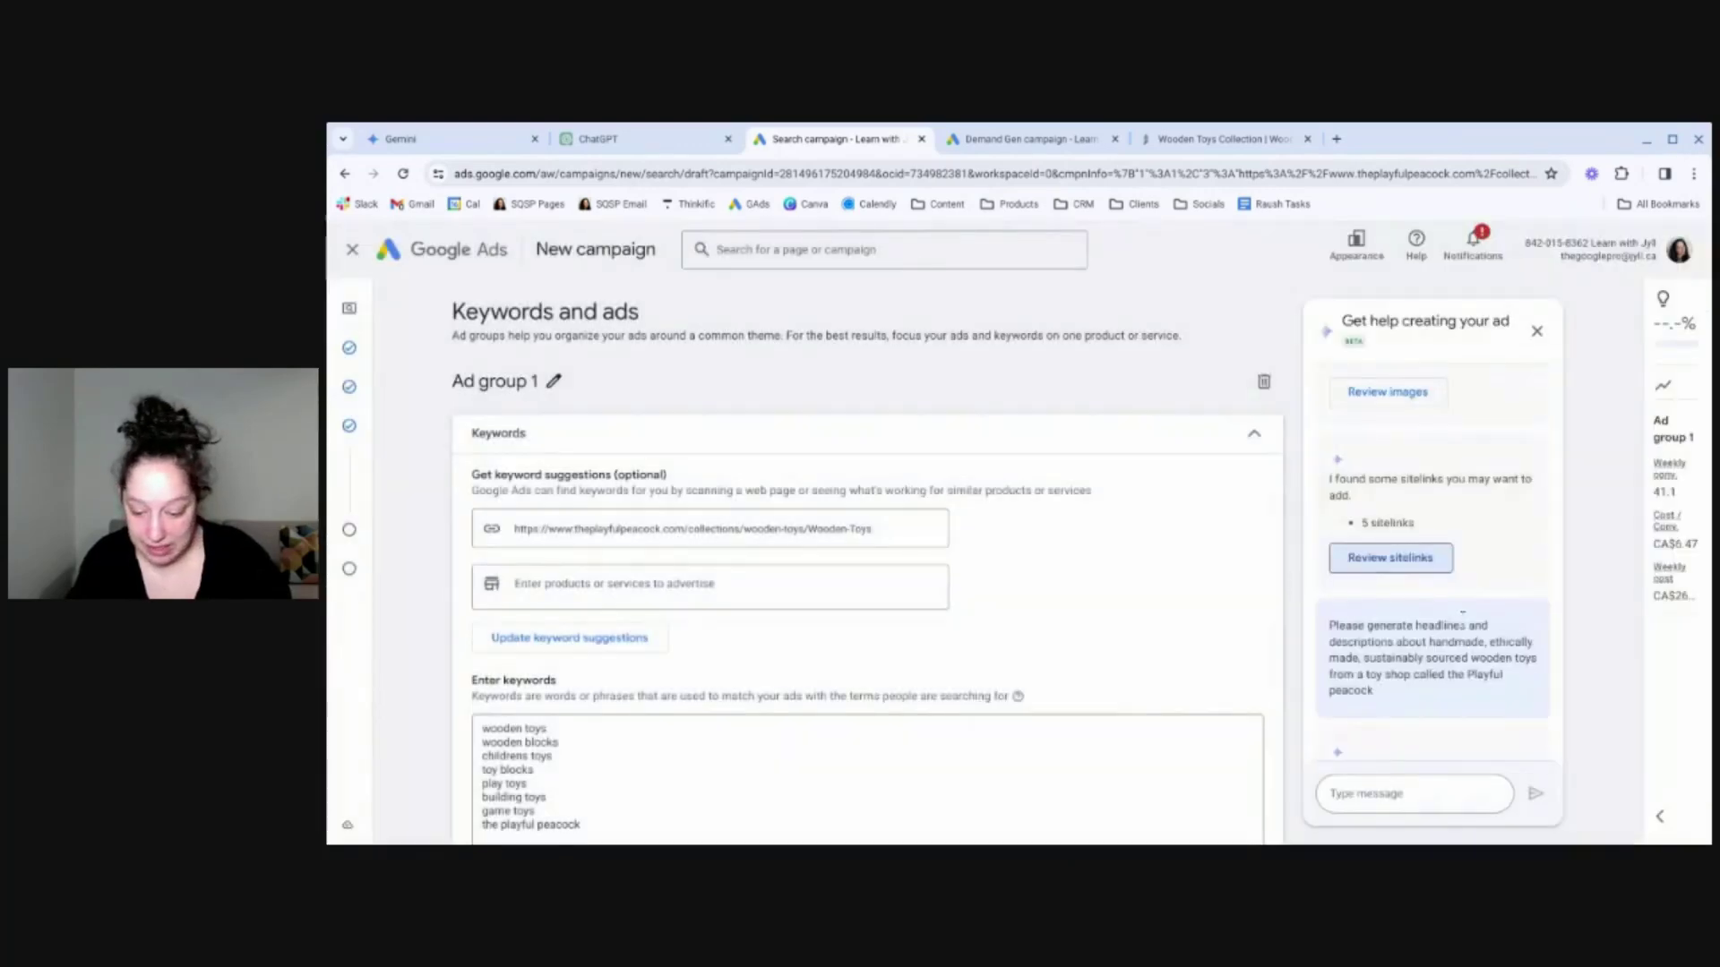
Step: Scroll further down the ad setup page, then return to ChatGPT's suggested keyword list
scroll(1462, 617, "down", 2)
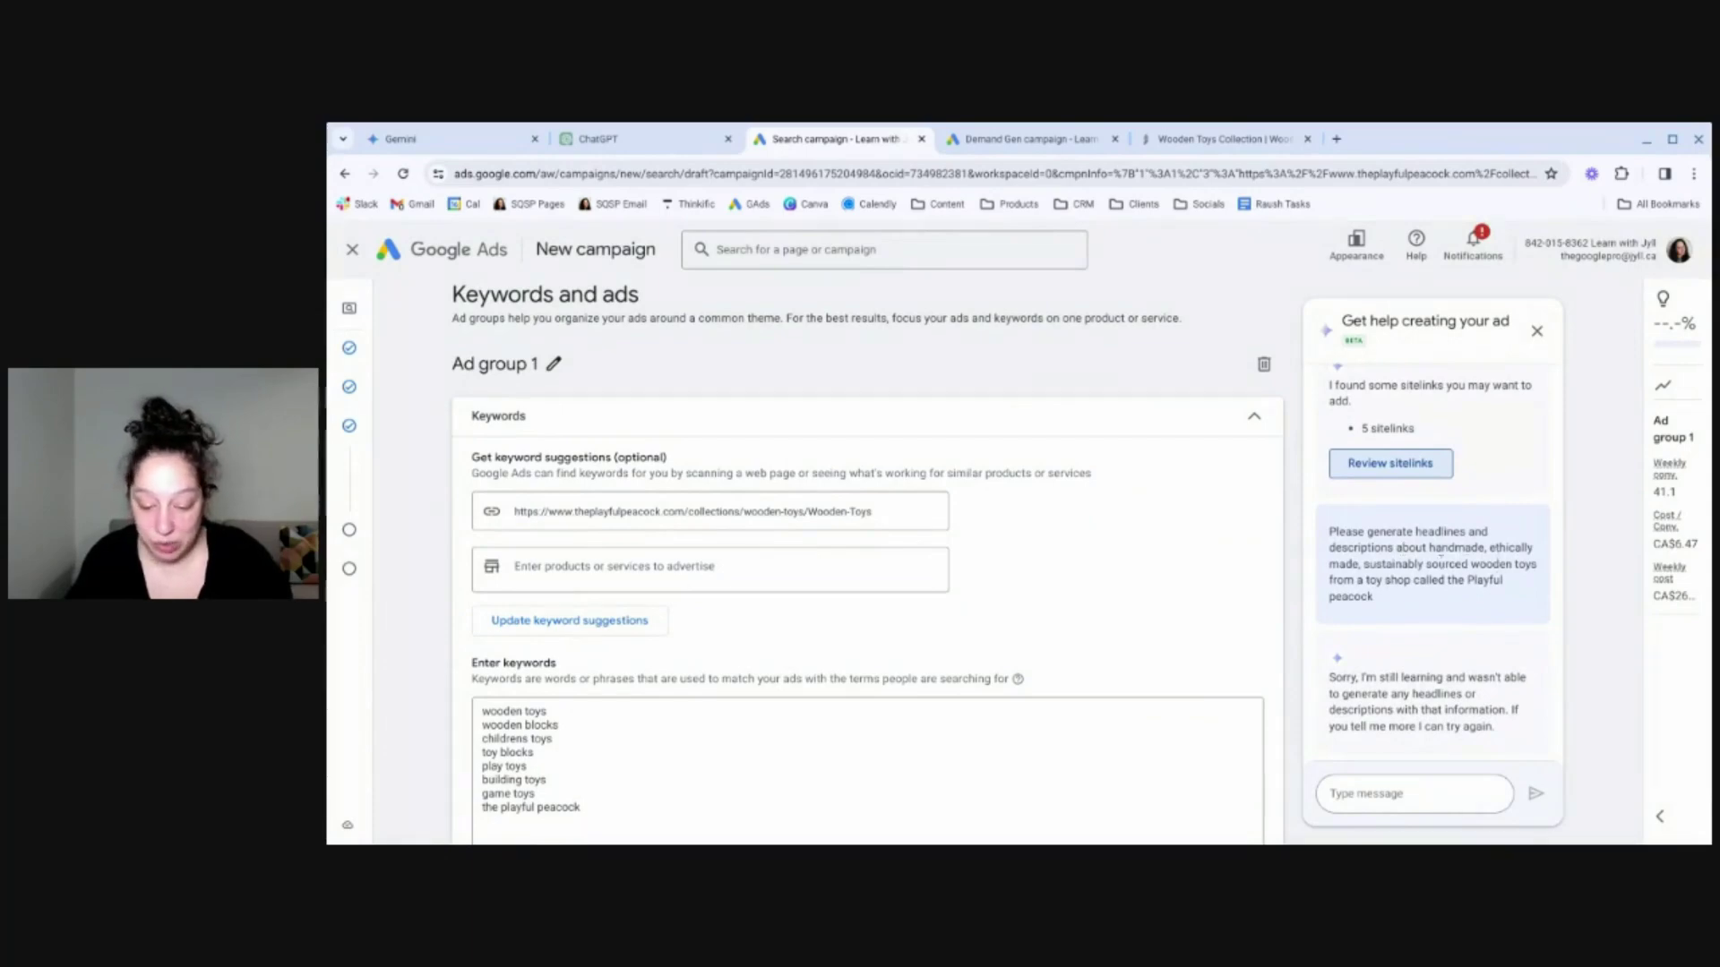
scroll(1442, 579, "down", 1)
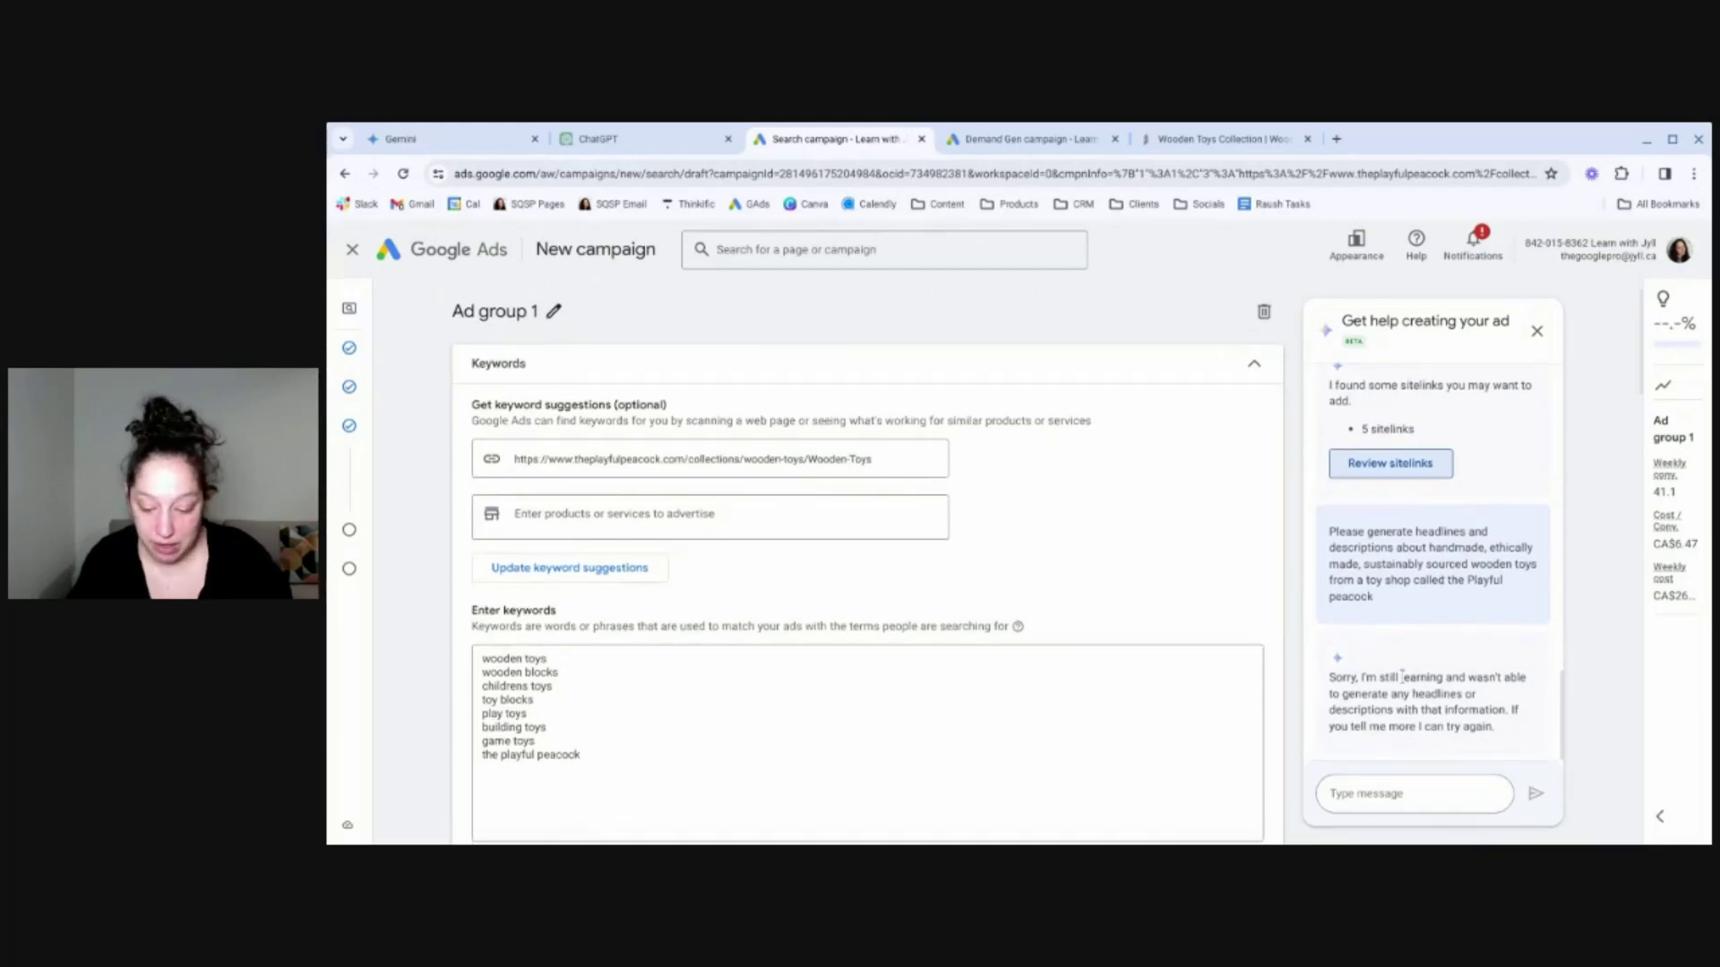
scroll(1430, 708, "down", 1)
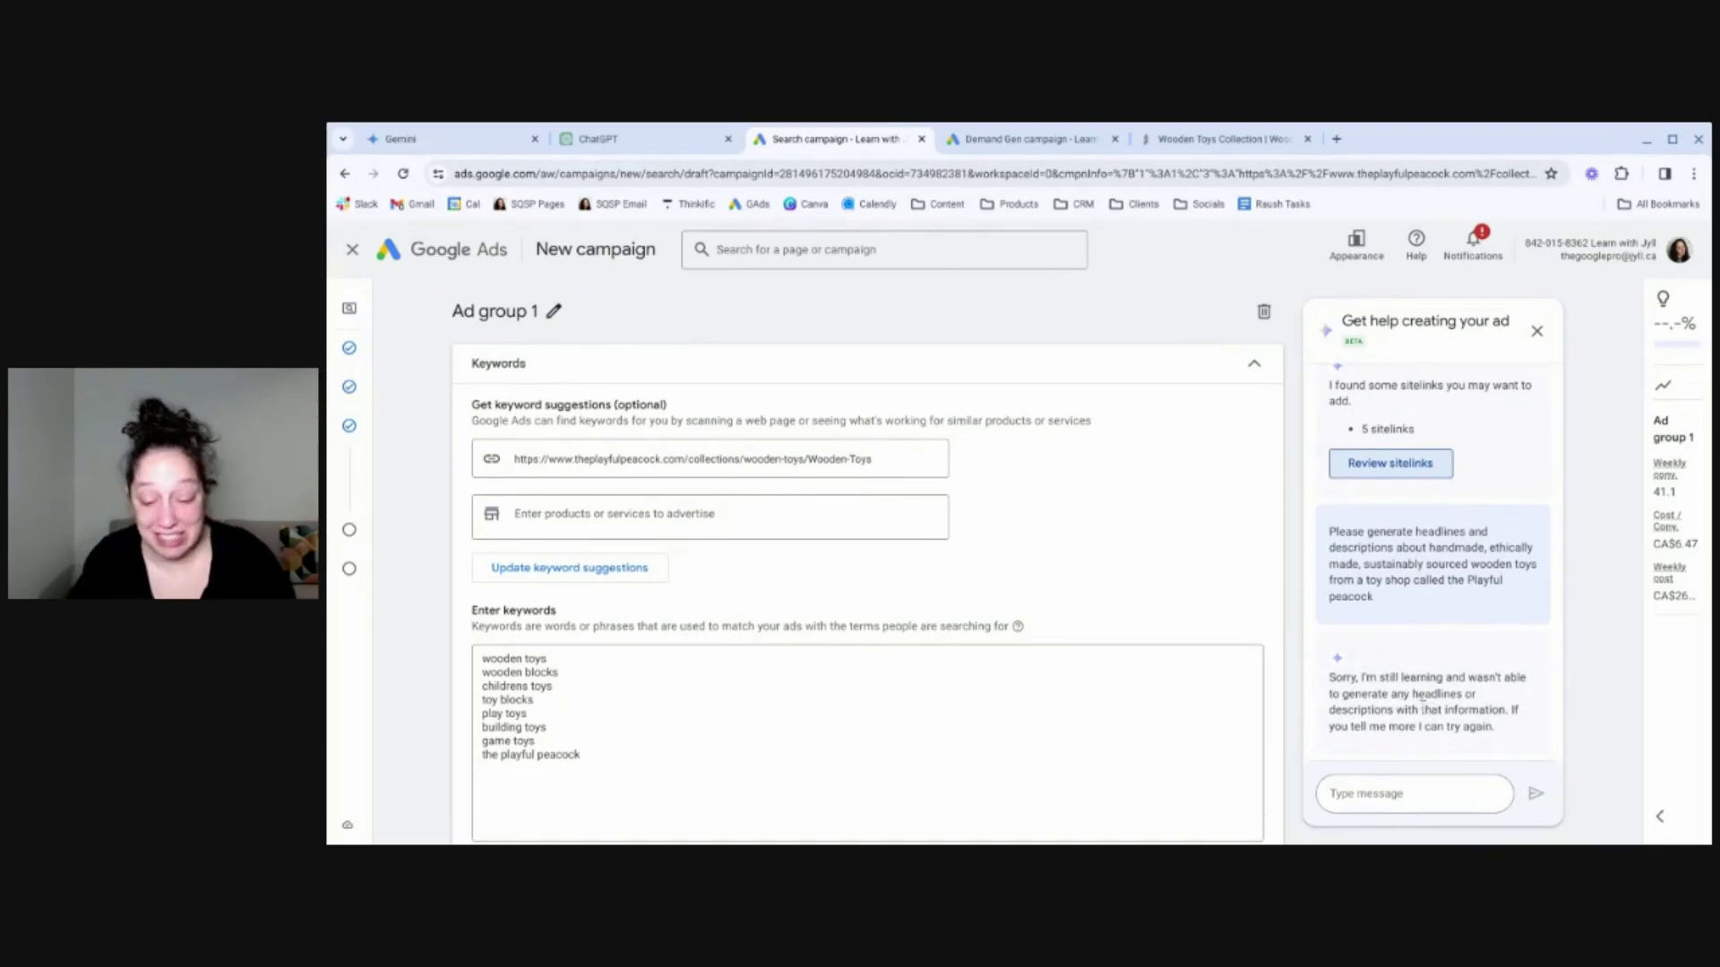
scroll(770, 561, "down", 1)
scroll(768, 560, "down", 2)
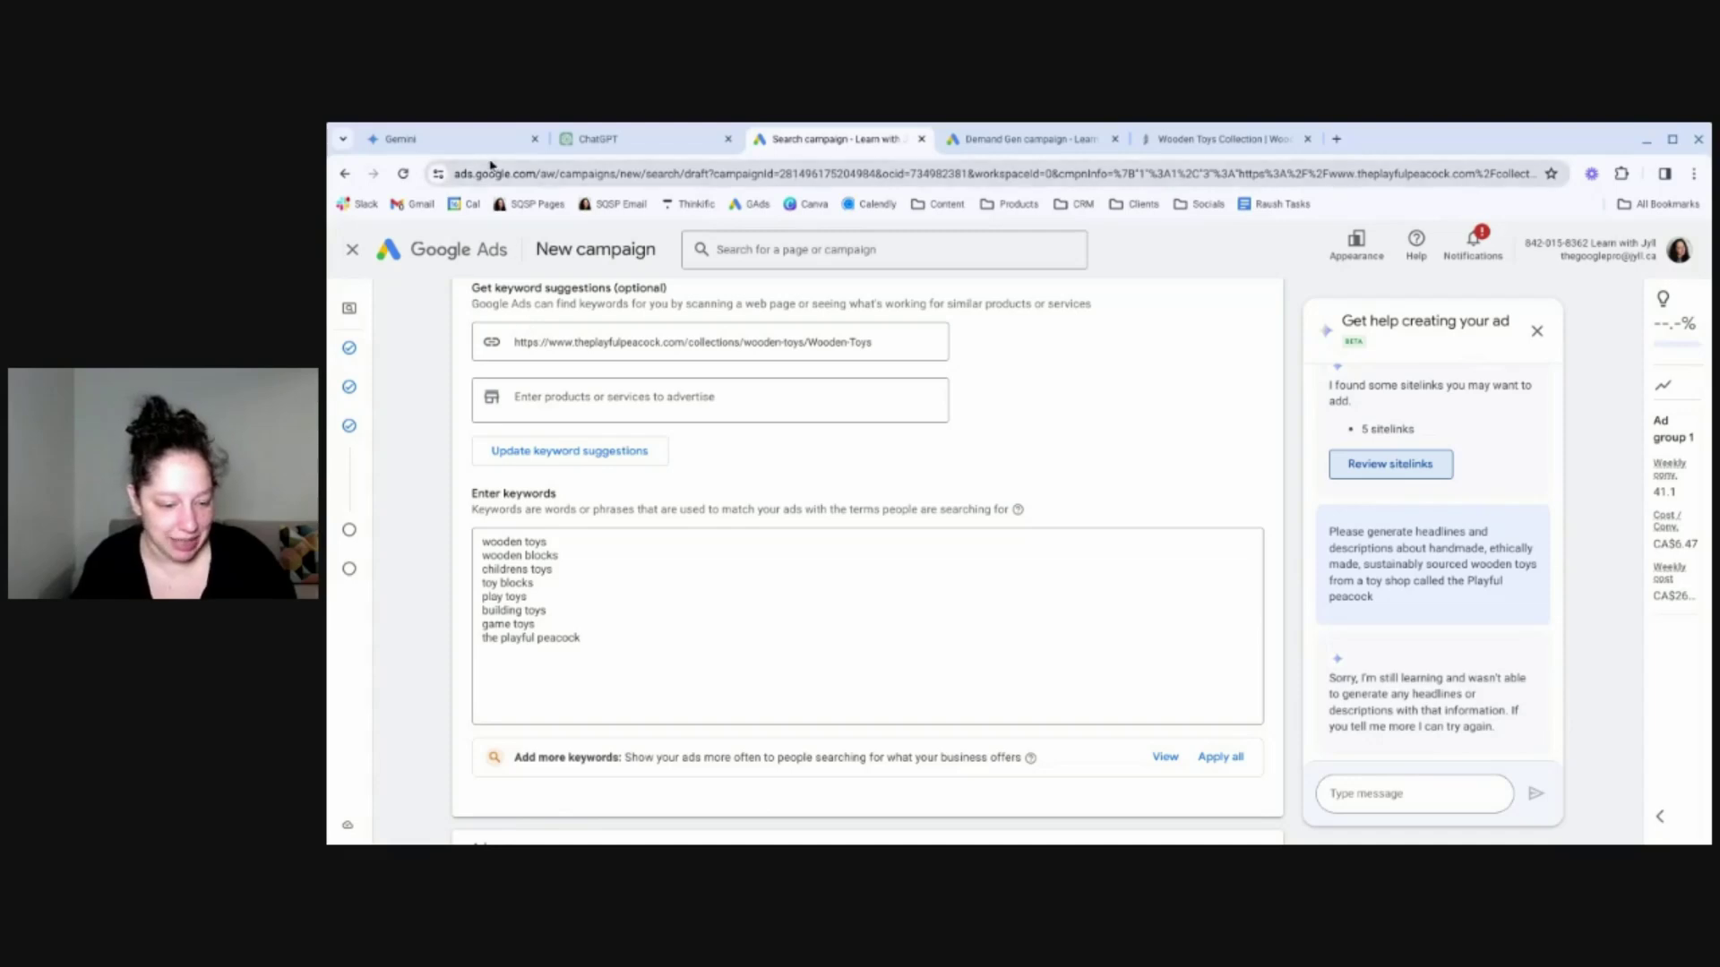
left_click(635, 144)
Step: Read ChatGPT's 20 suggested keywords down to 'Environmentally friendly toys'
scroll(1146, 618, "down", 3)
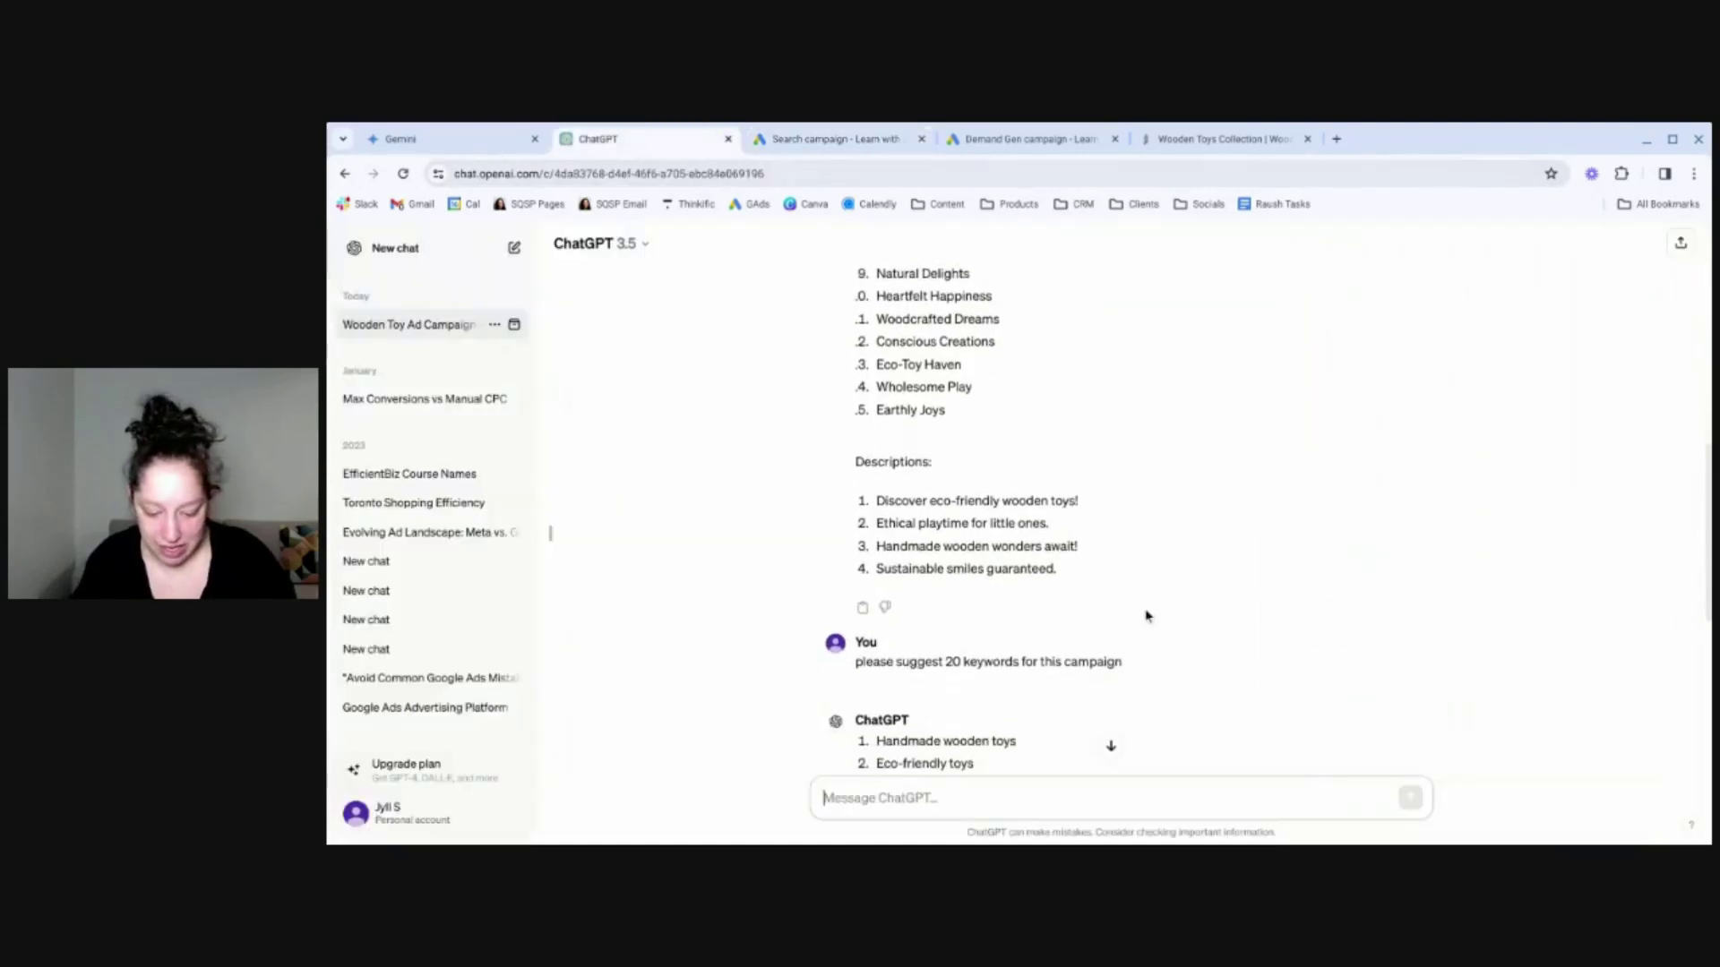
scroll(1164, 630, "down", 5)
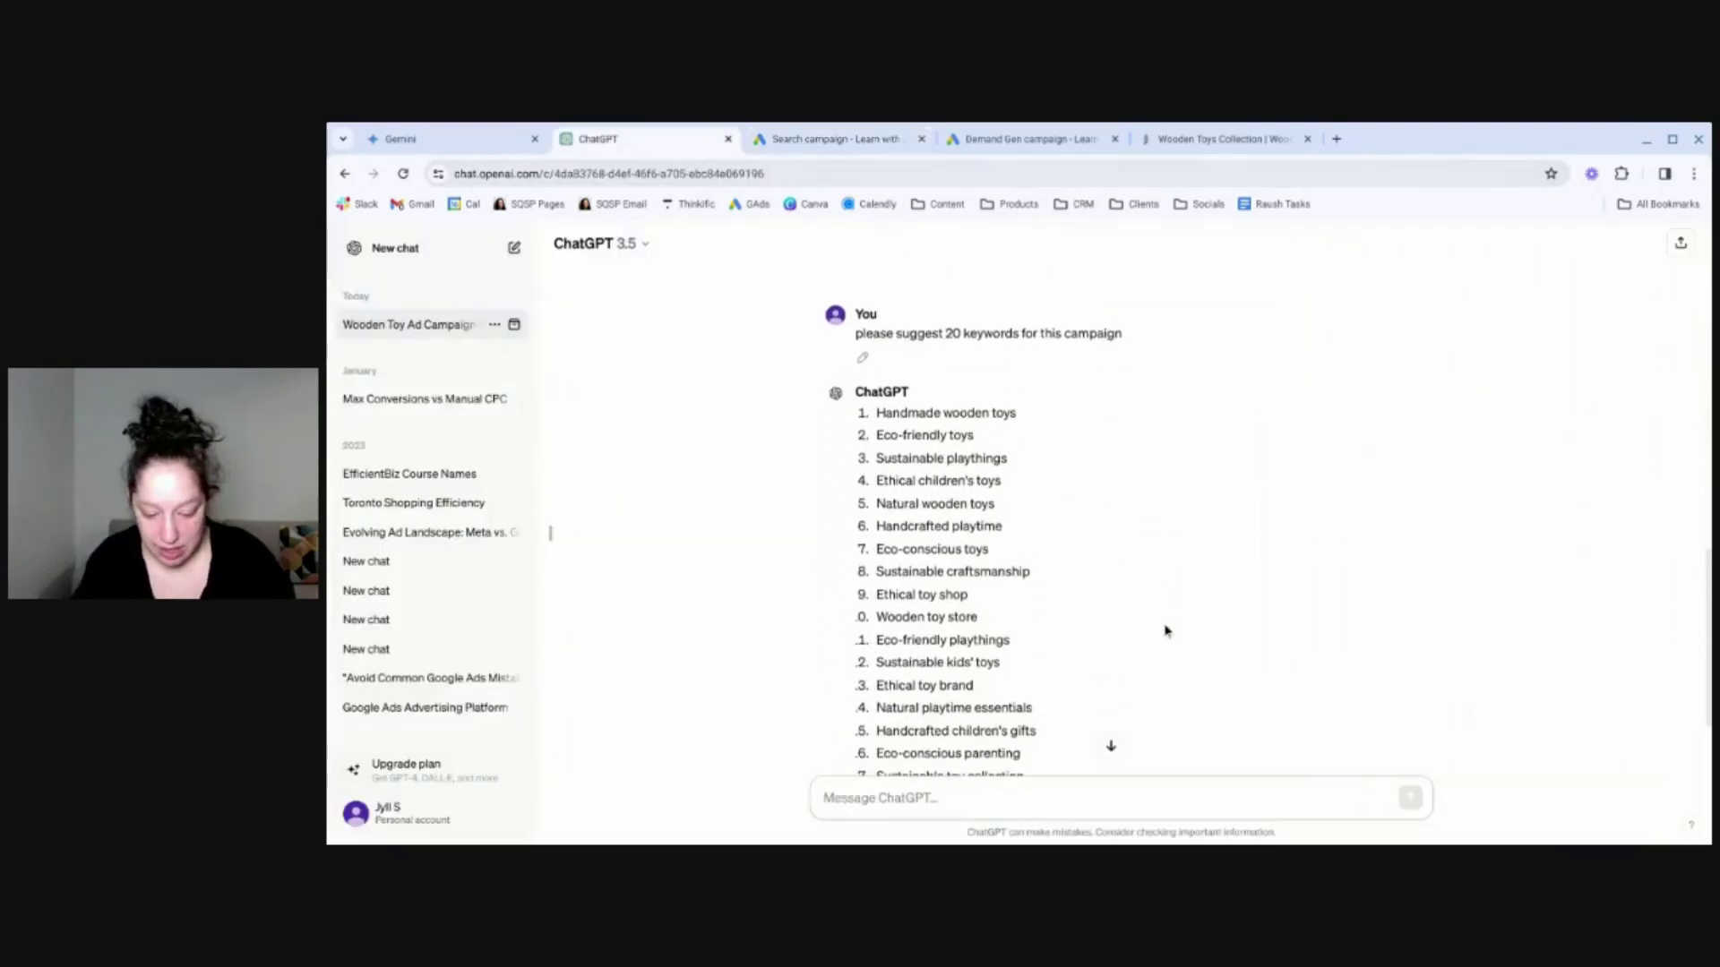
scroll(949, 520, "down", 1)
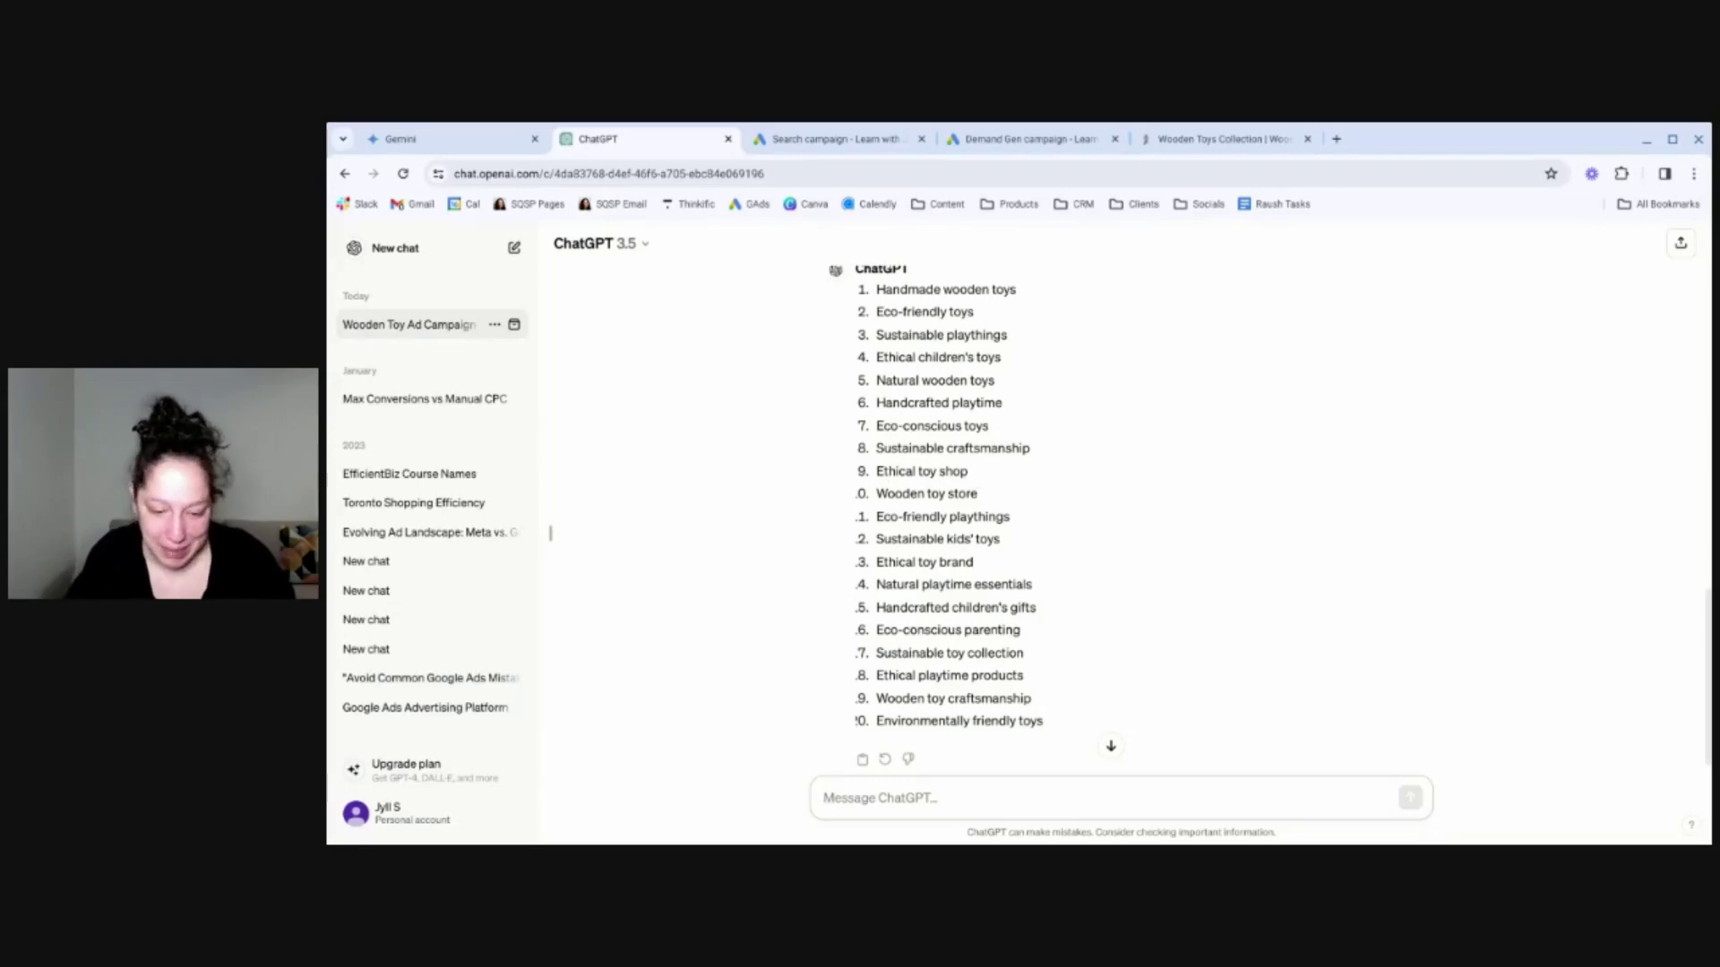
left_click(480, 142)
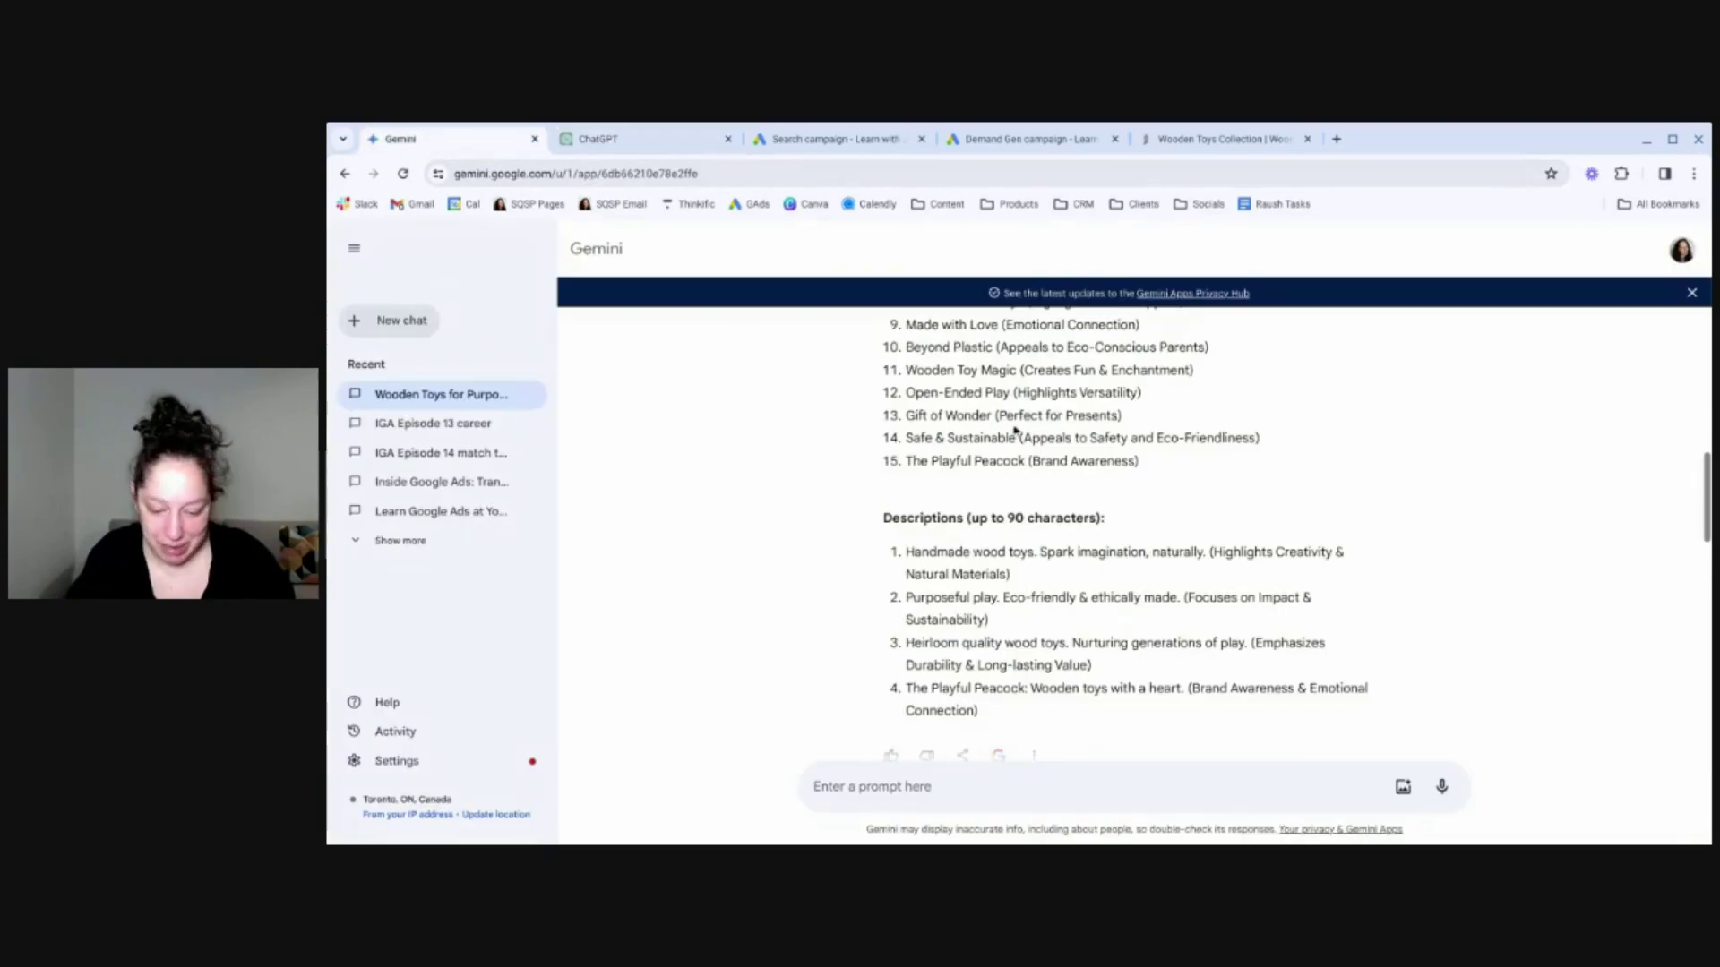
scroll(1187, 509, "down", 4)
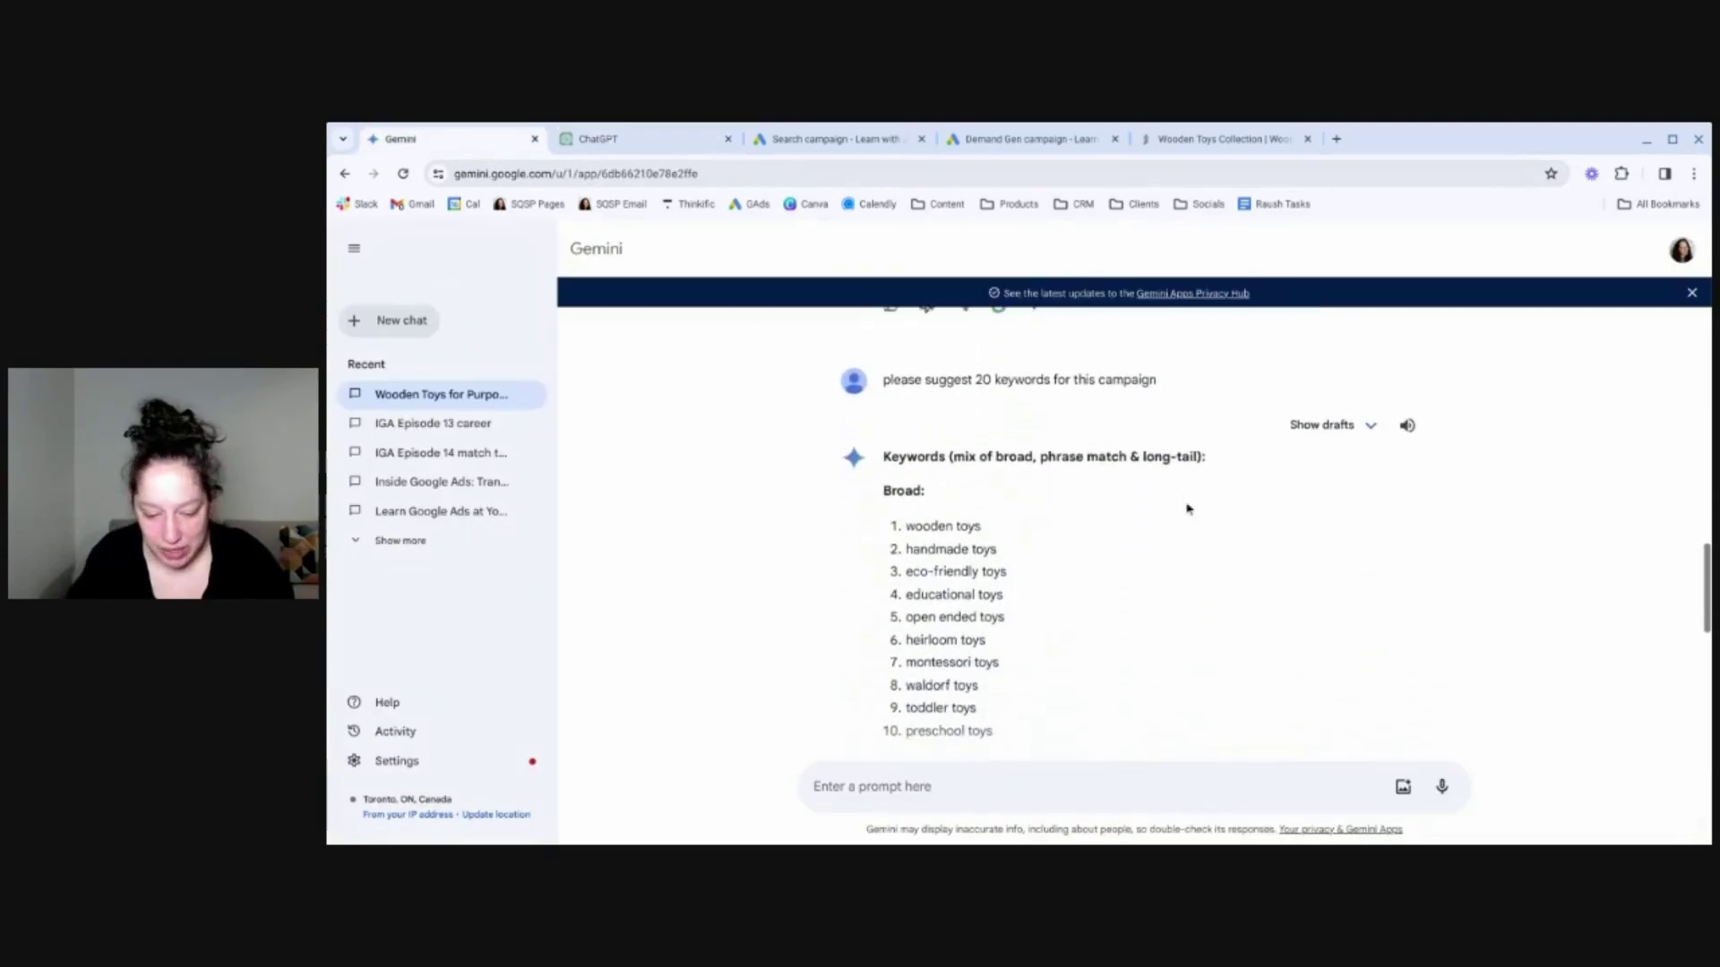
scroll(1128, 537, "down", 5)
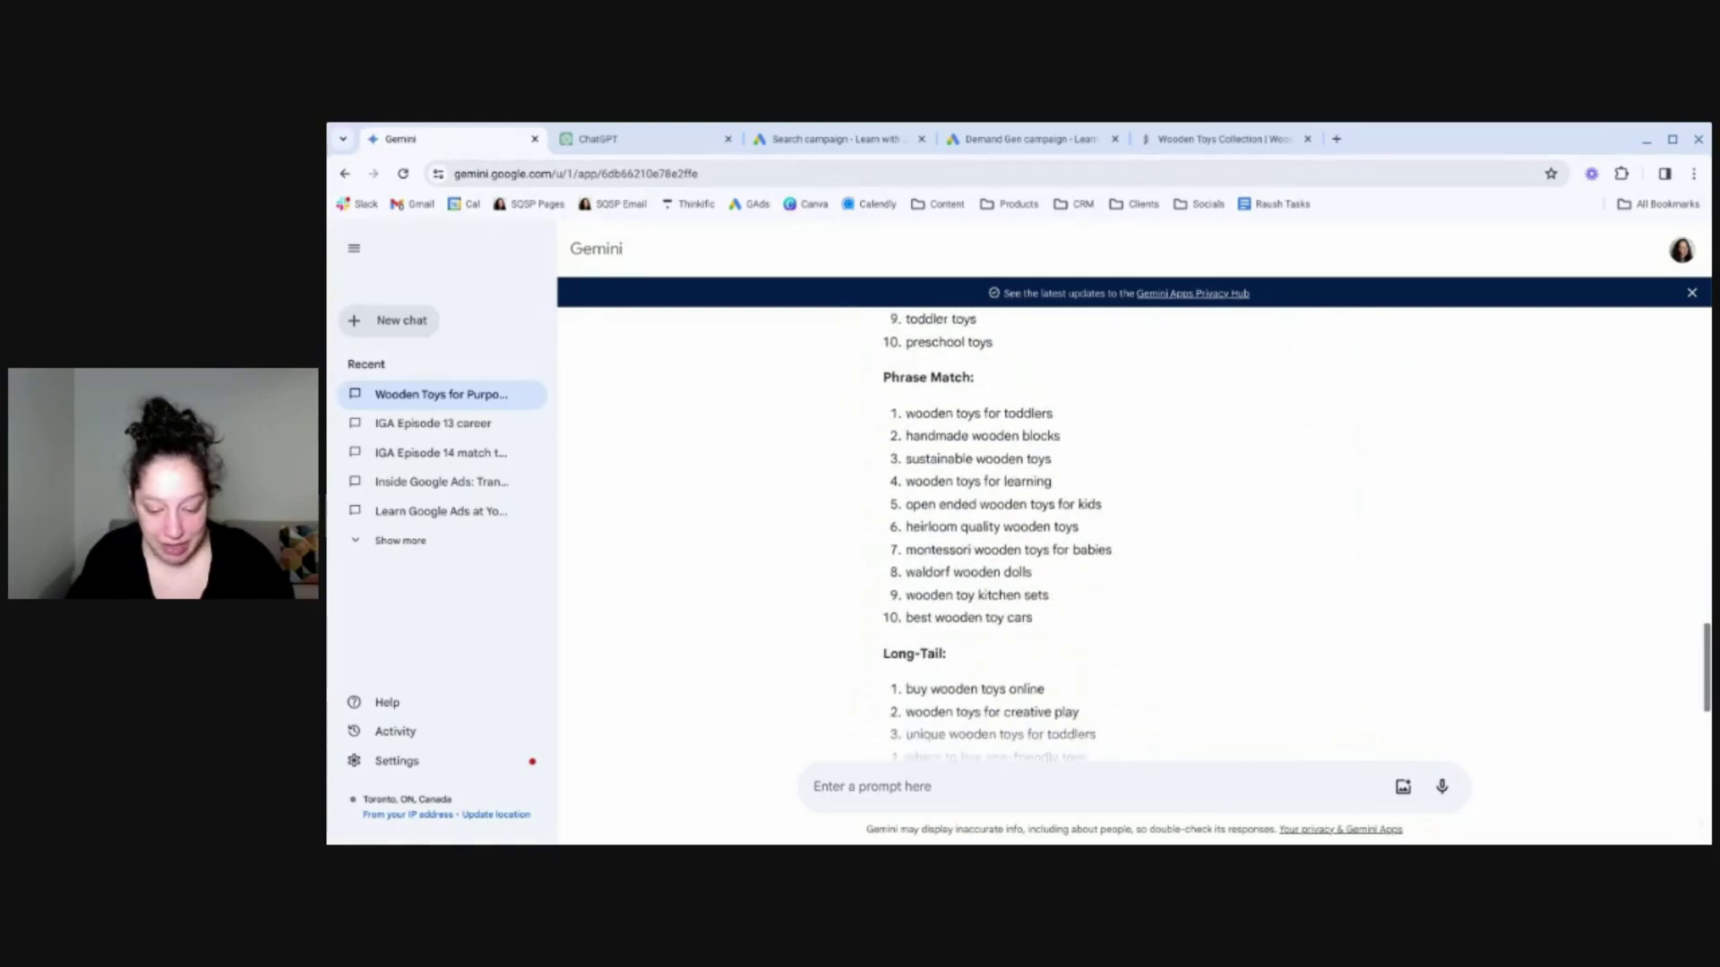
scroll(1129, 537, "up", 6)
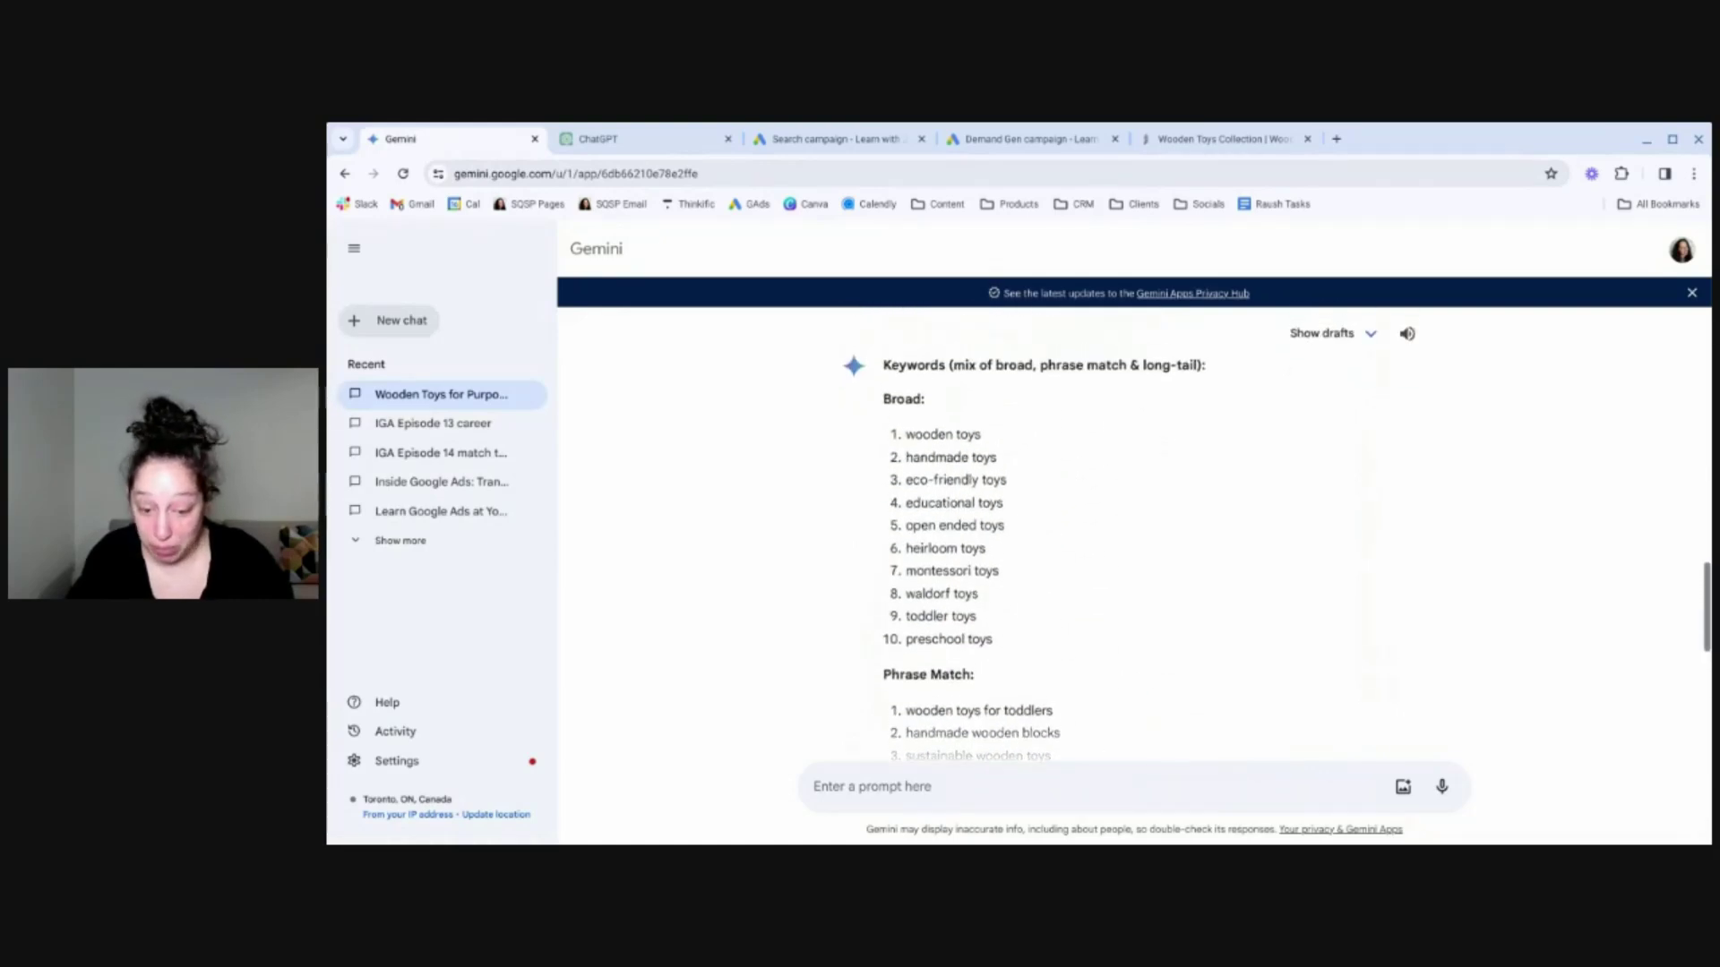
scroll(1133, 533, "down", 6)
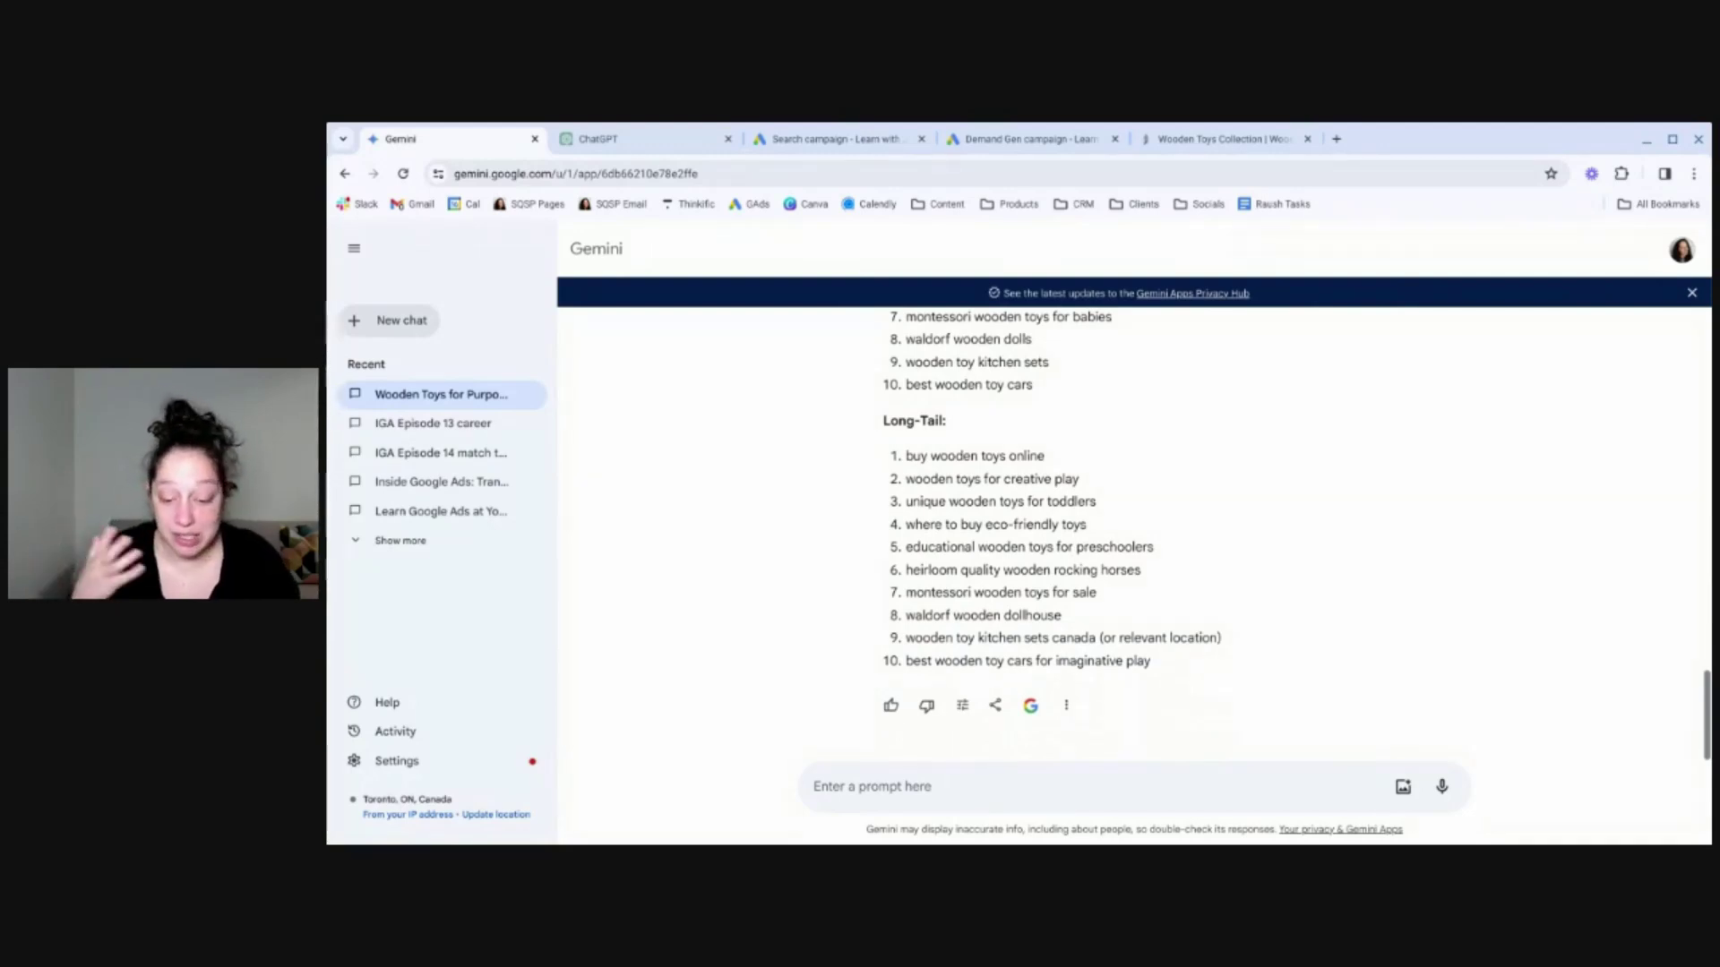
scroll(1133, 533, "up", 3)
scroll(958, 359, "up", 2)
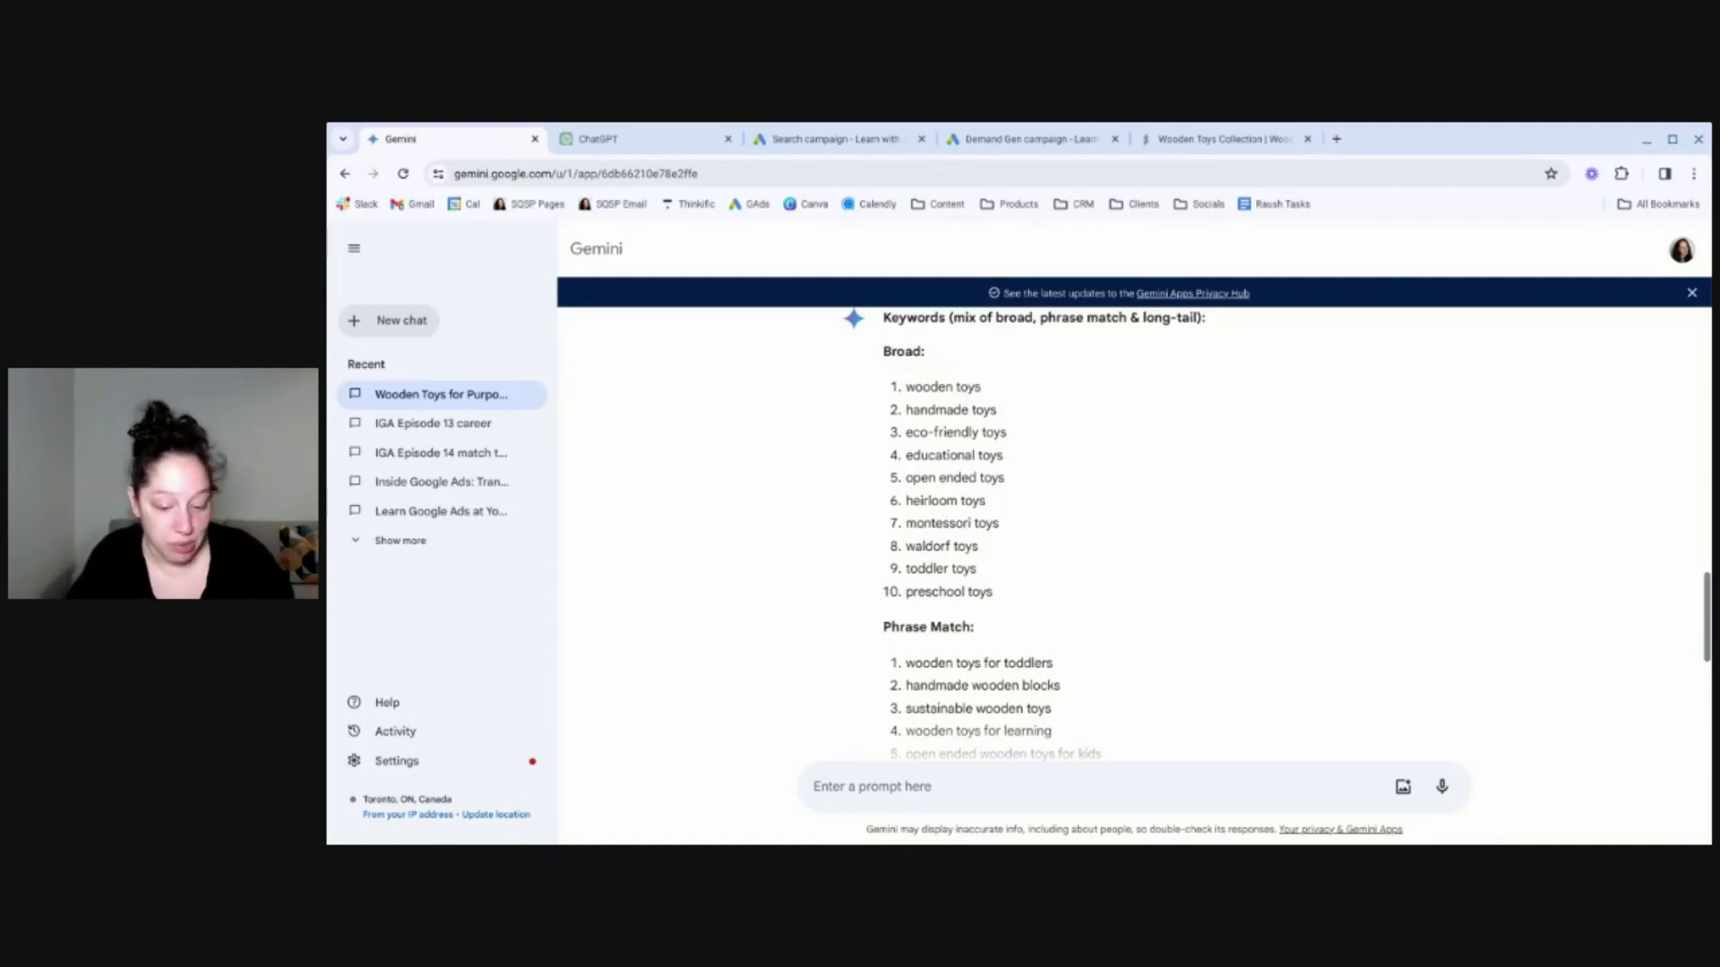
scroll(999, 463, "down", 1)
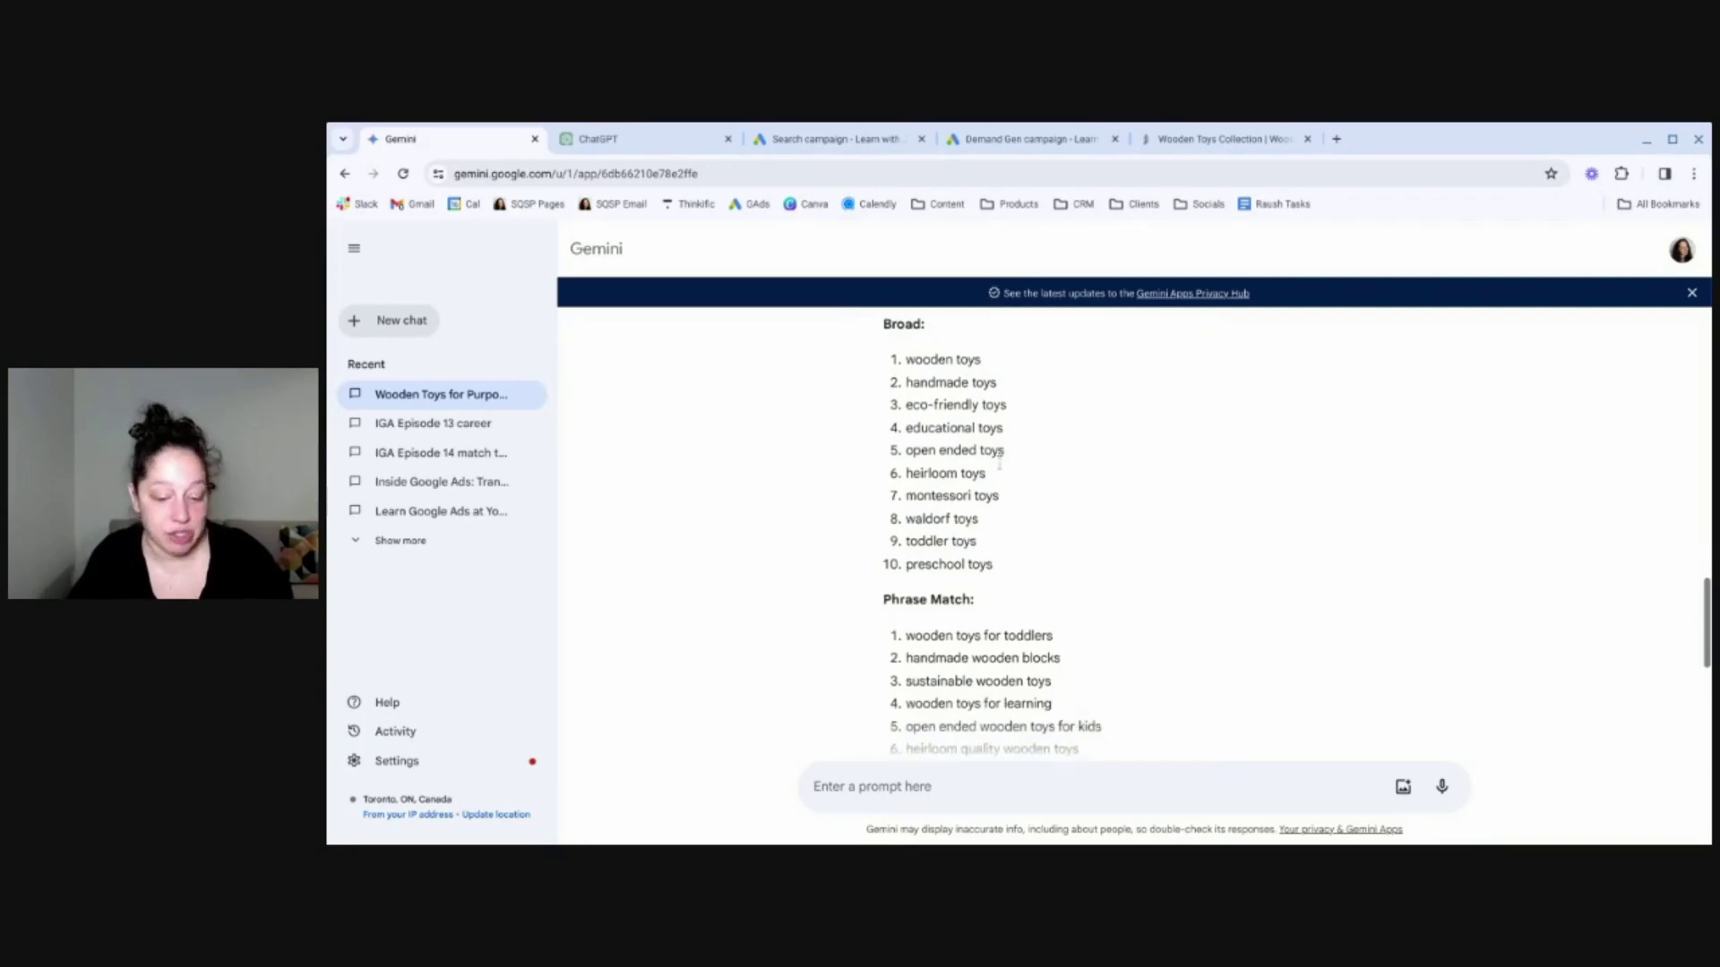
scroll(998, 464, "down", 3)
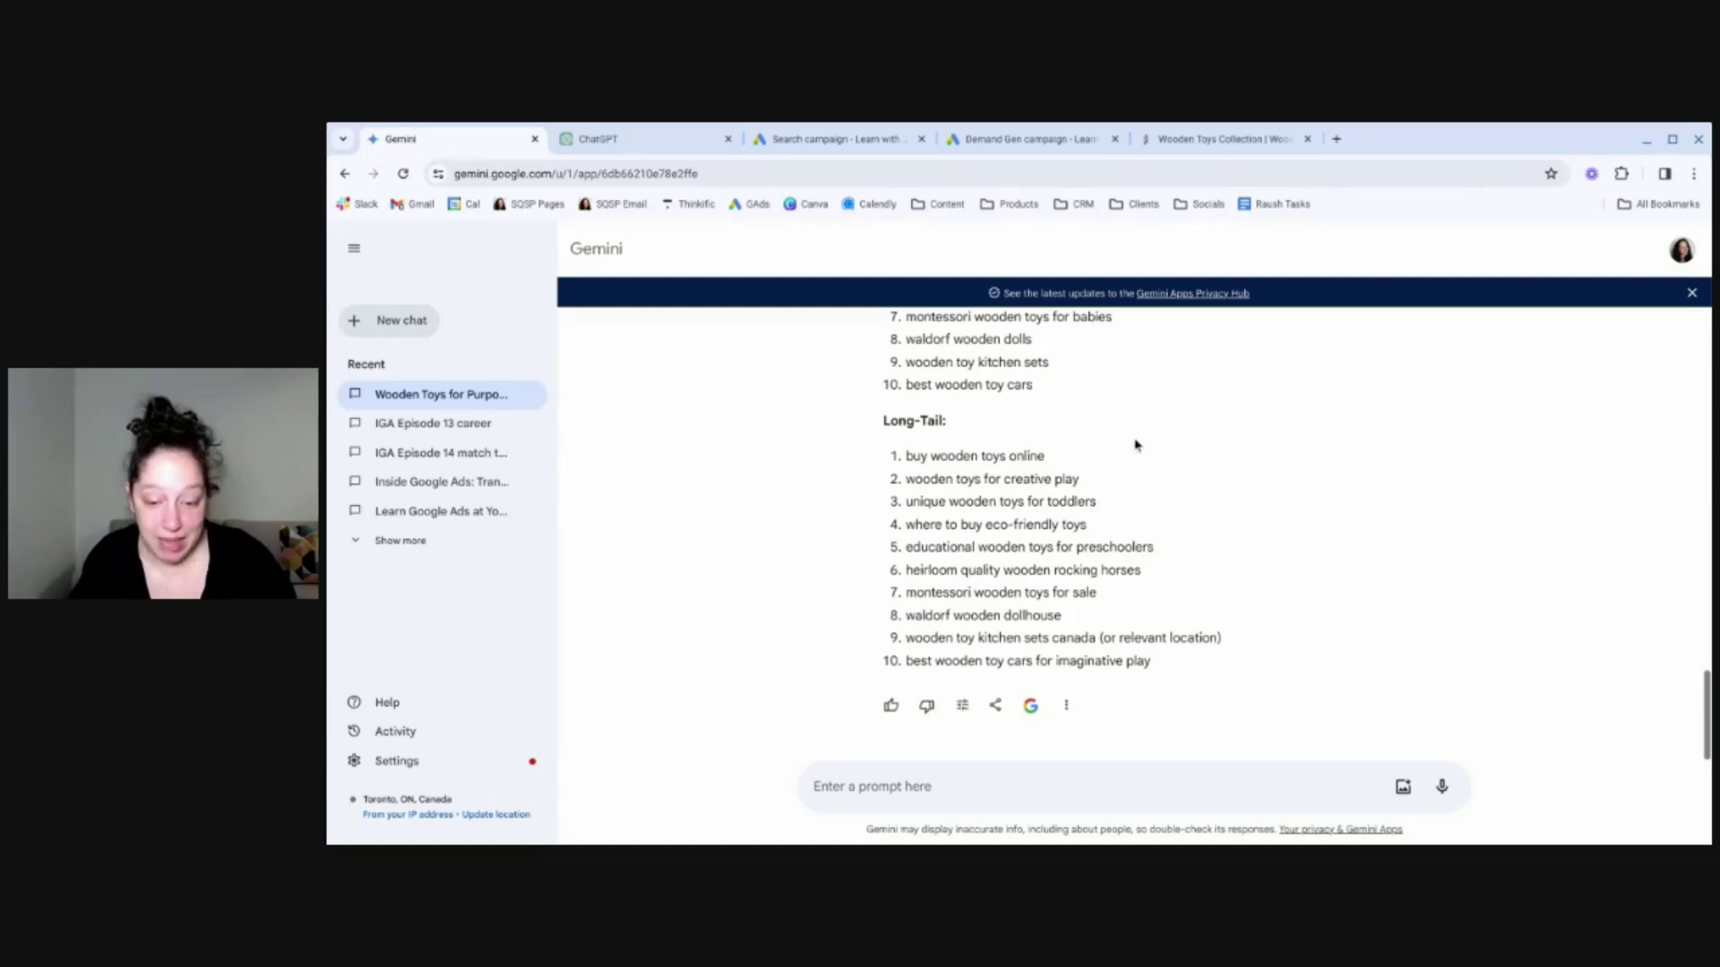
Step: In the Demand Gen campaign, enlarge the third AI-generated wooden toy image (1536 × 1536)
left_click(1069, 151)
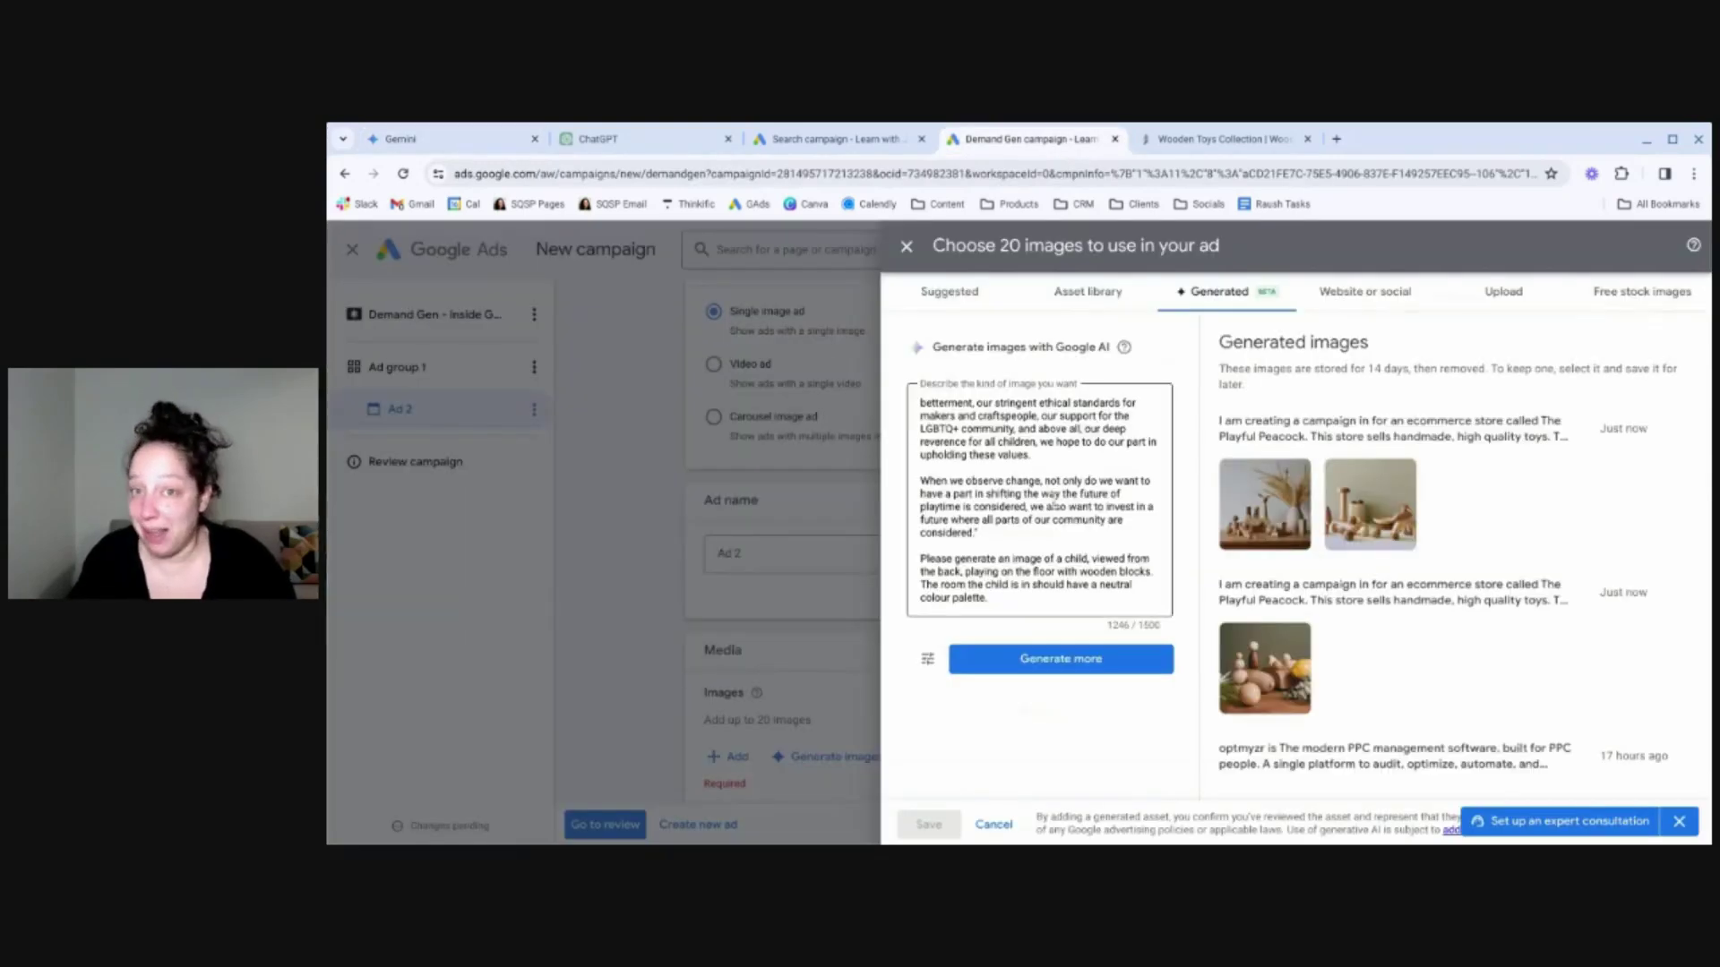
scroll(1056, 507, "up", 2)
scroll(1028, 428, "up", 1)
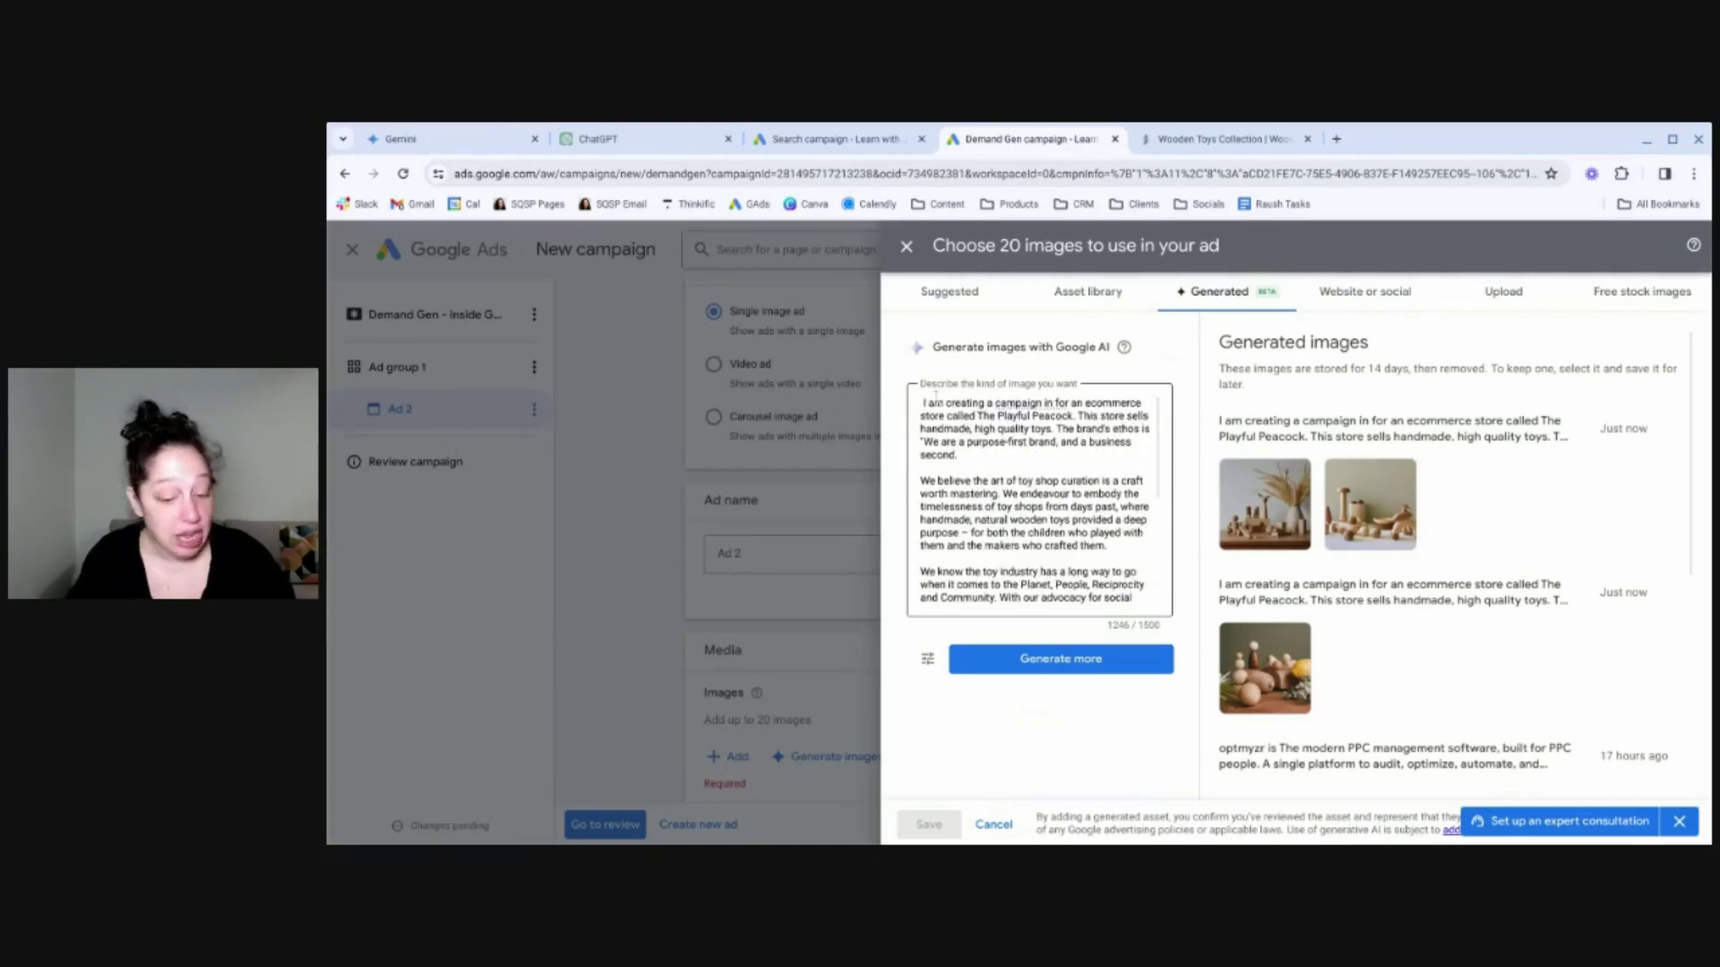
scroll(1039, 499, "down", 5)
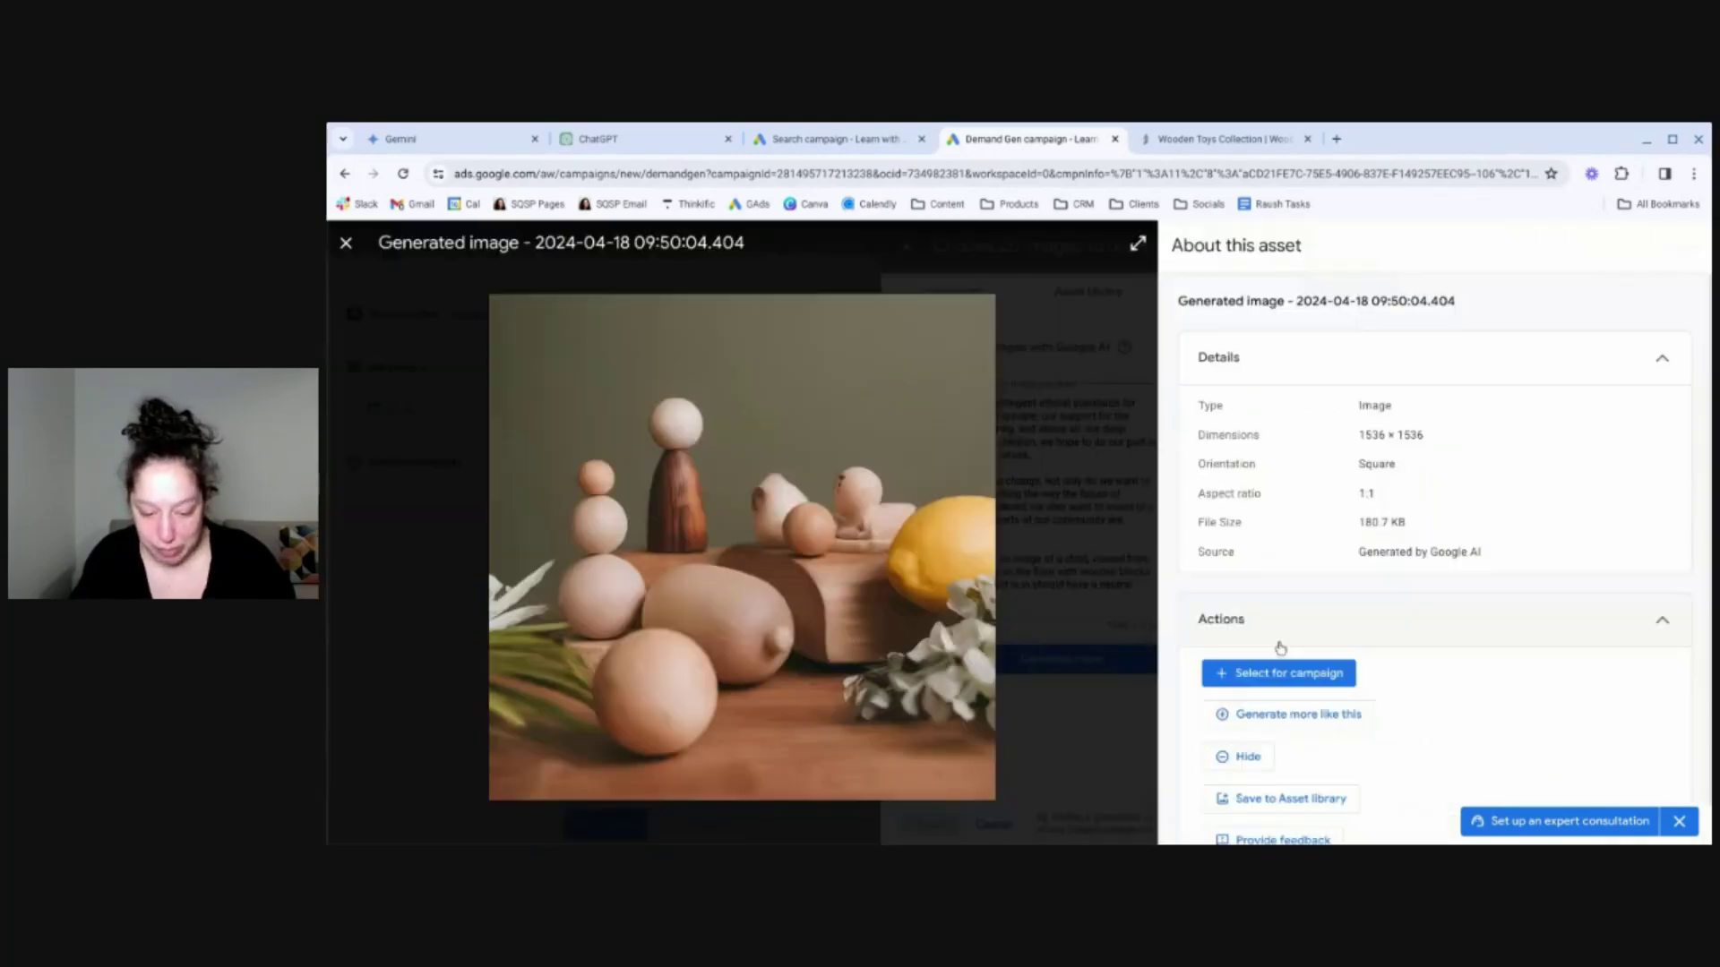
left_click(1280, 651)
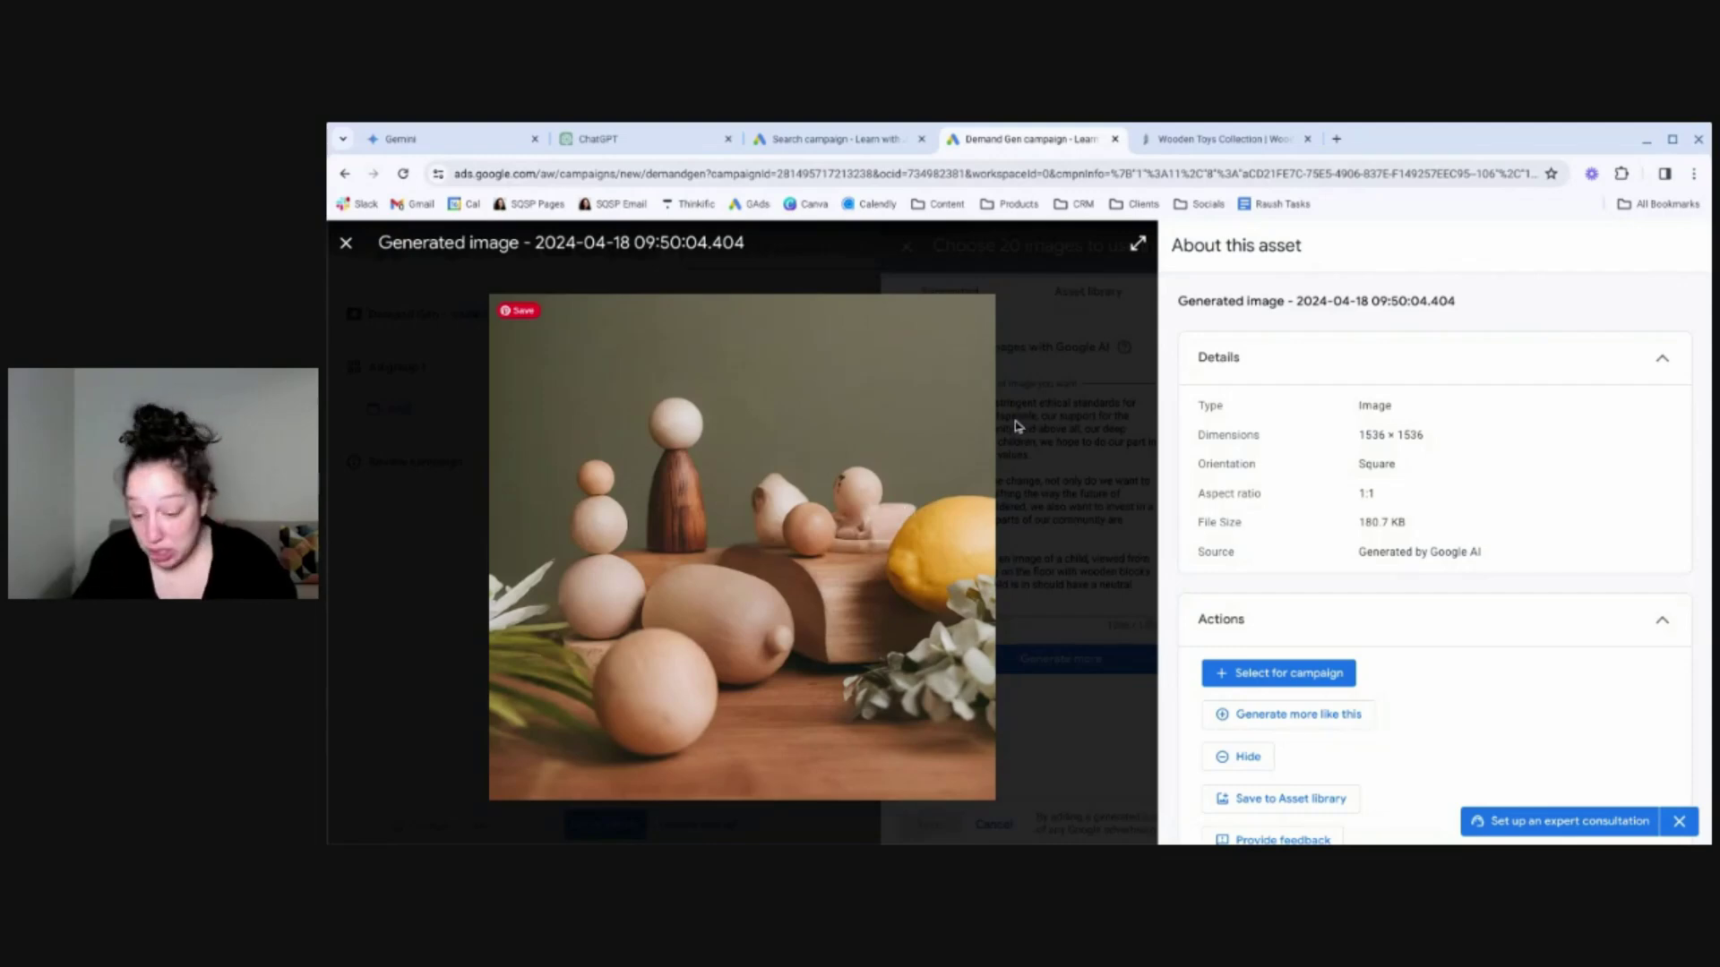
Step: Close the preview, then view the second and first generated images full size, closing each
left_click(346, 244)
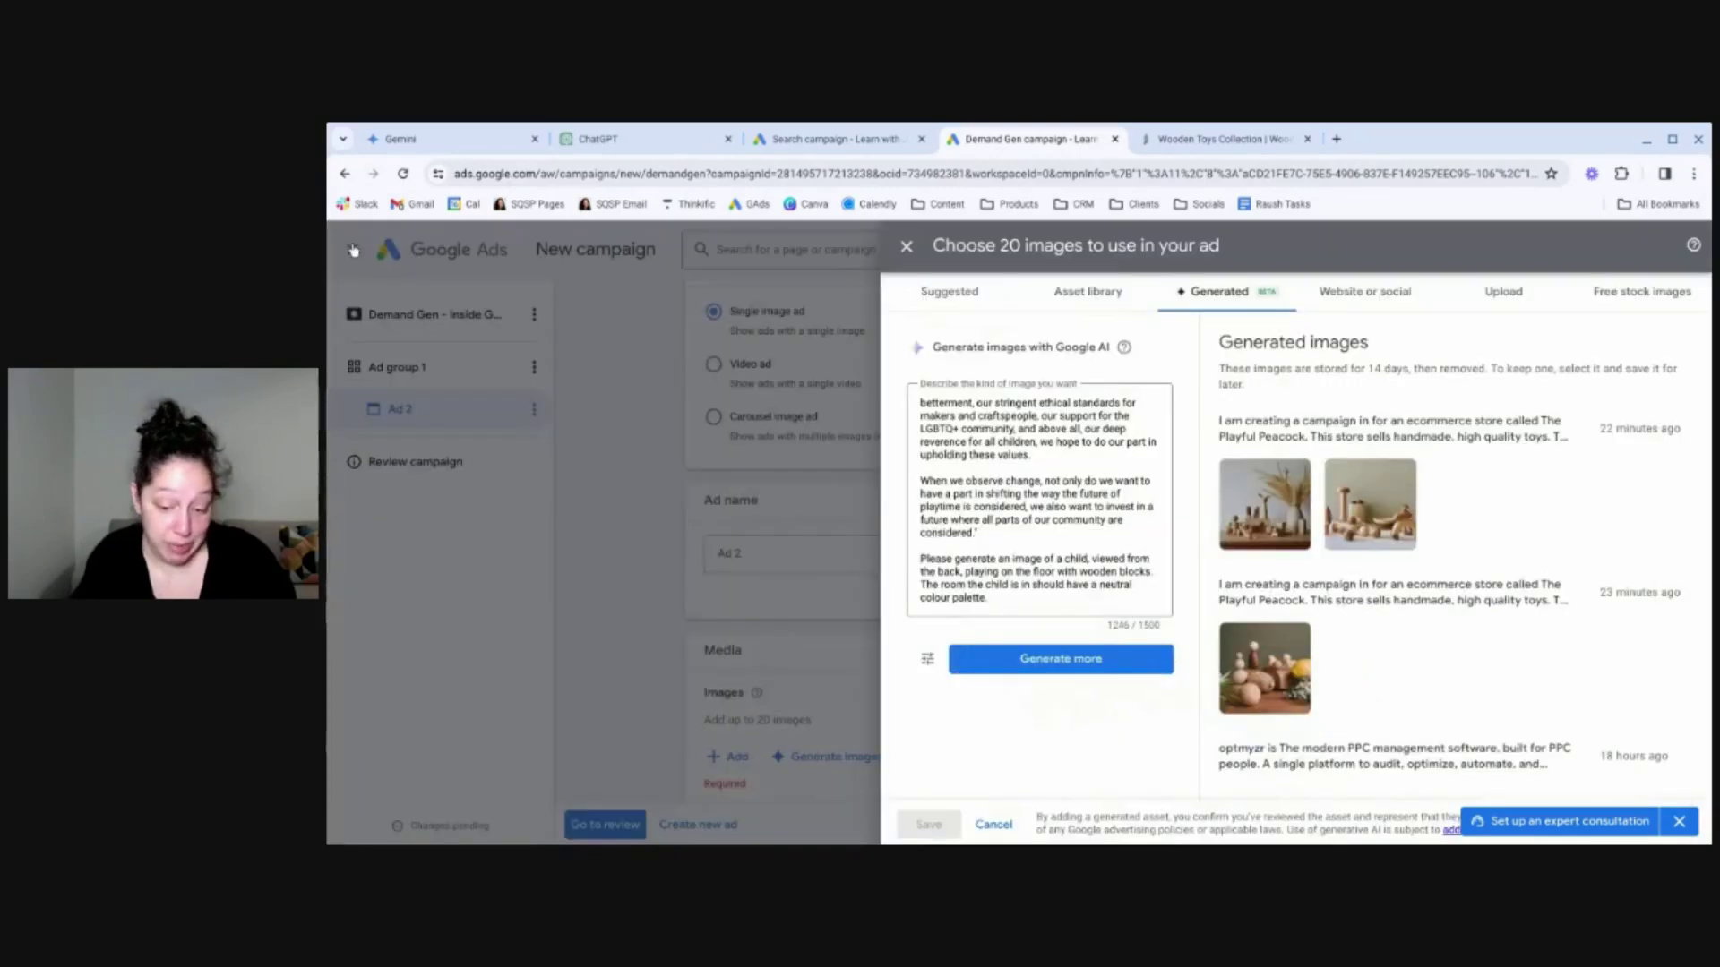
left_click(1390, 483)
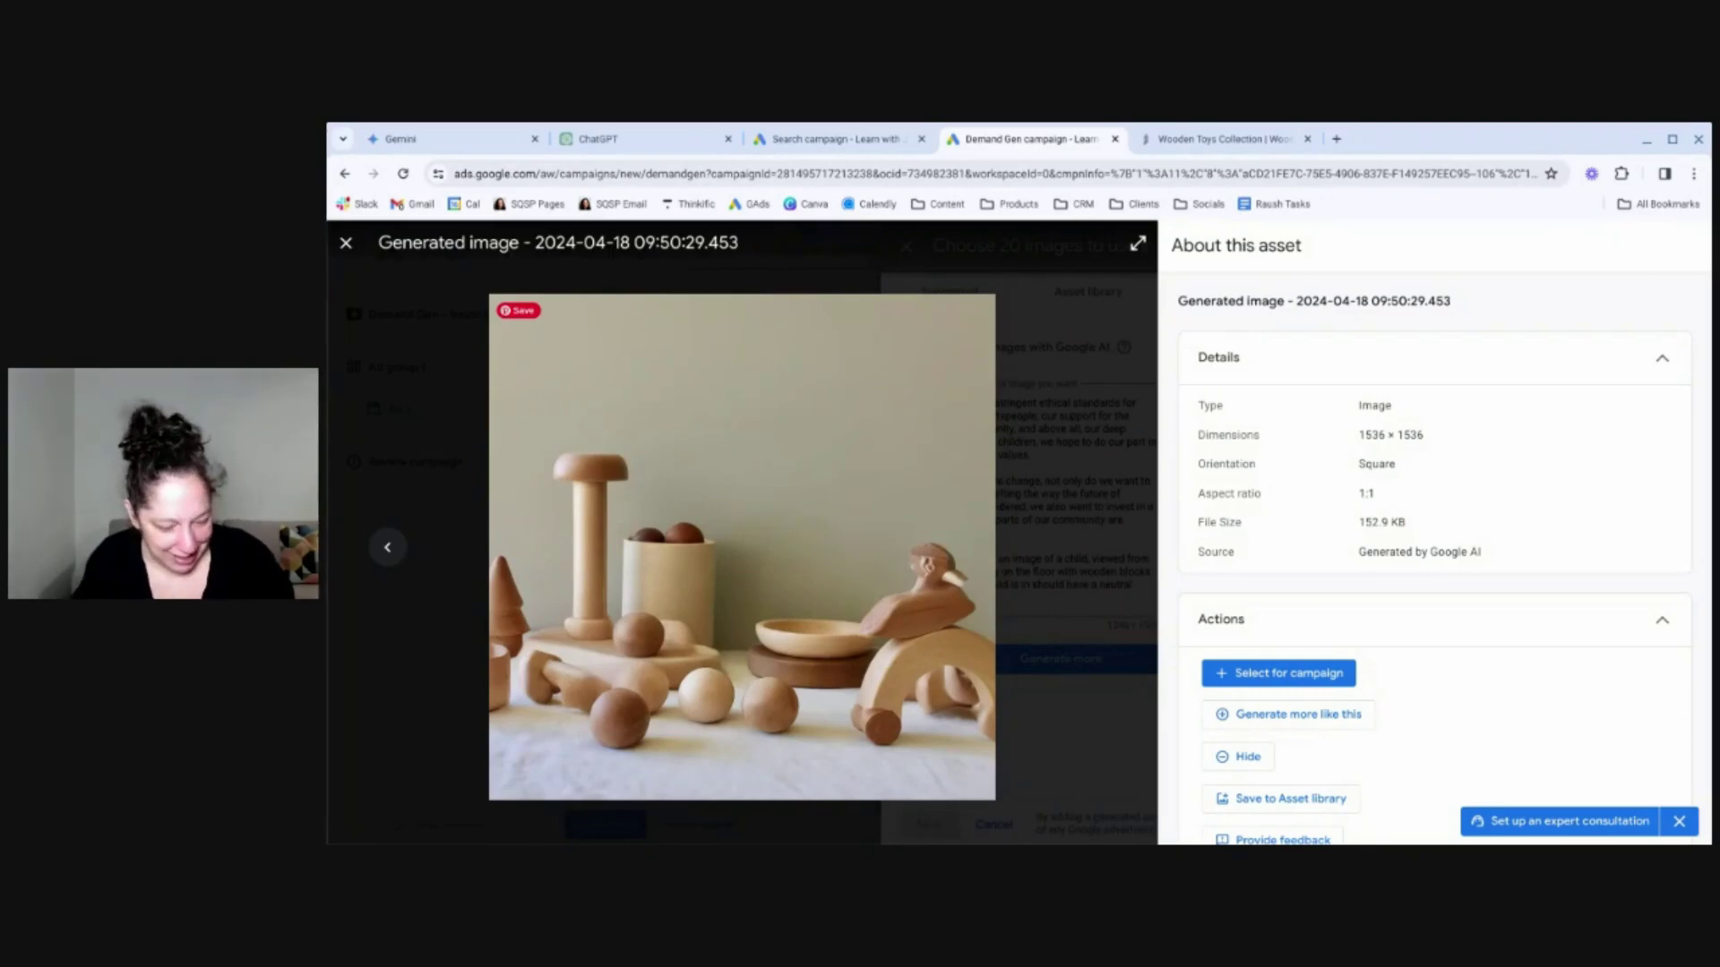
left_click(345, 243)
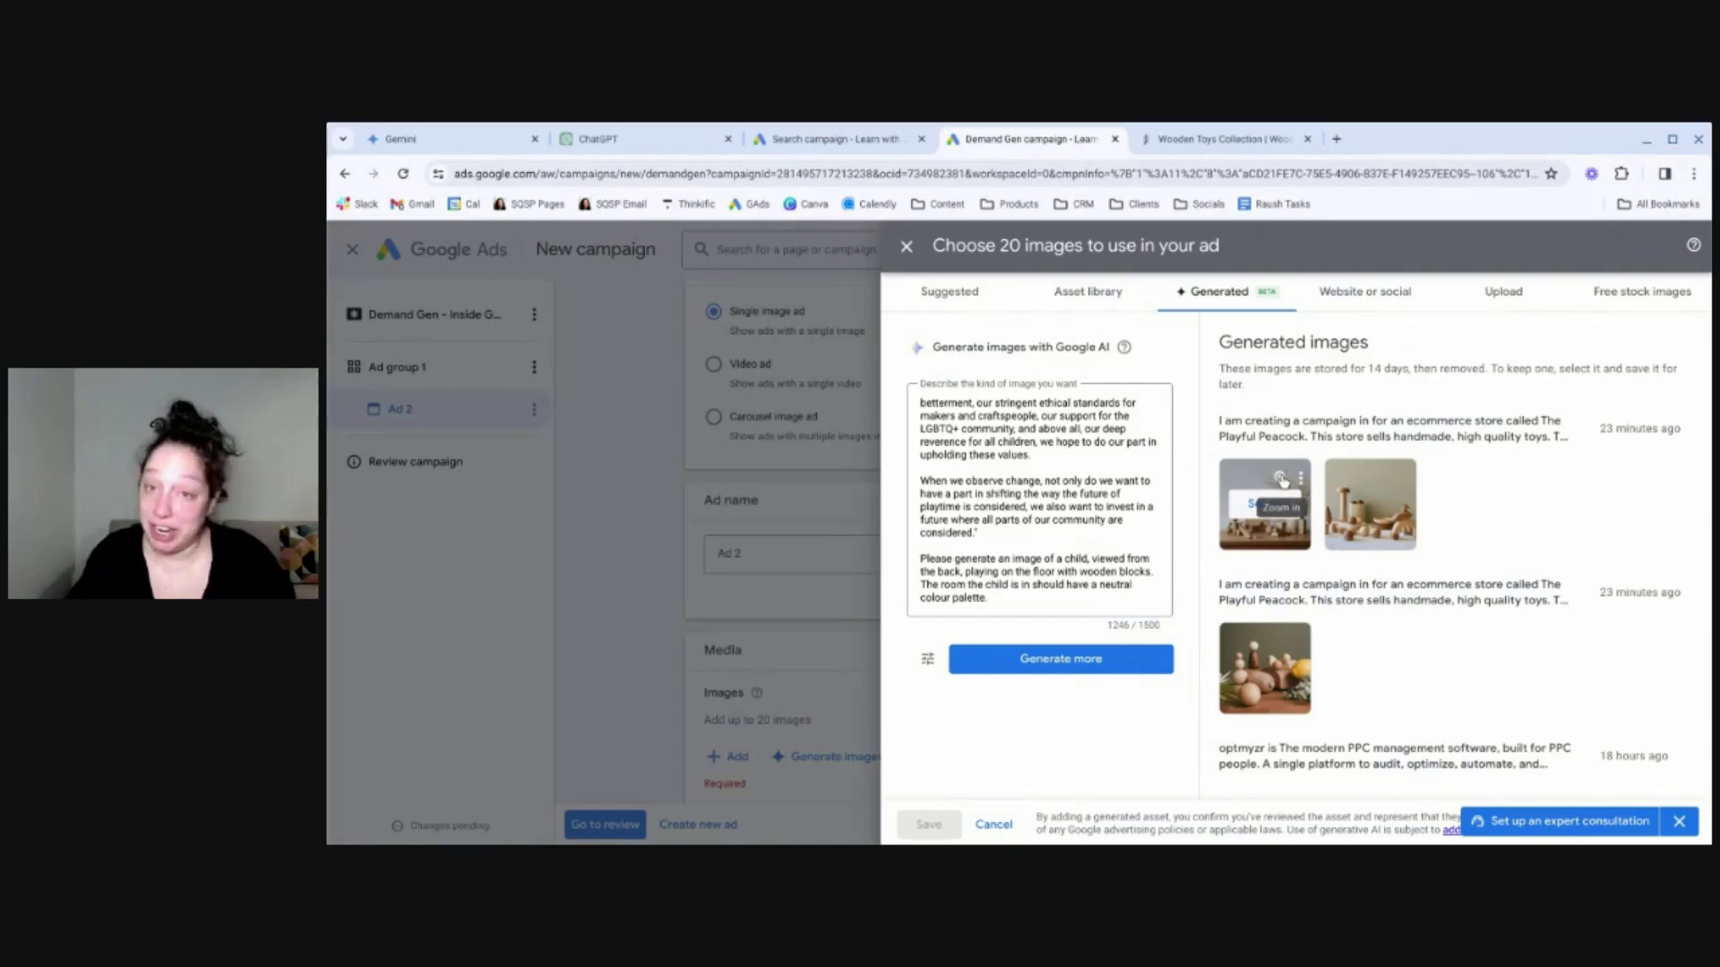
left_click(1281, 481)
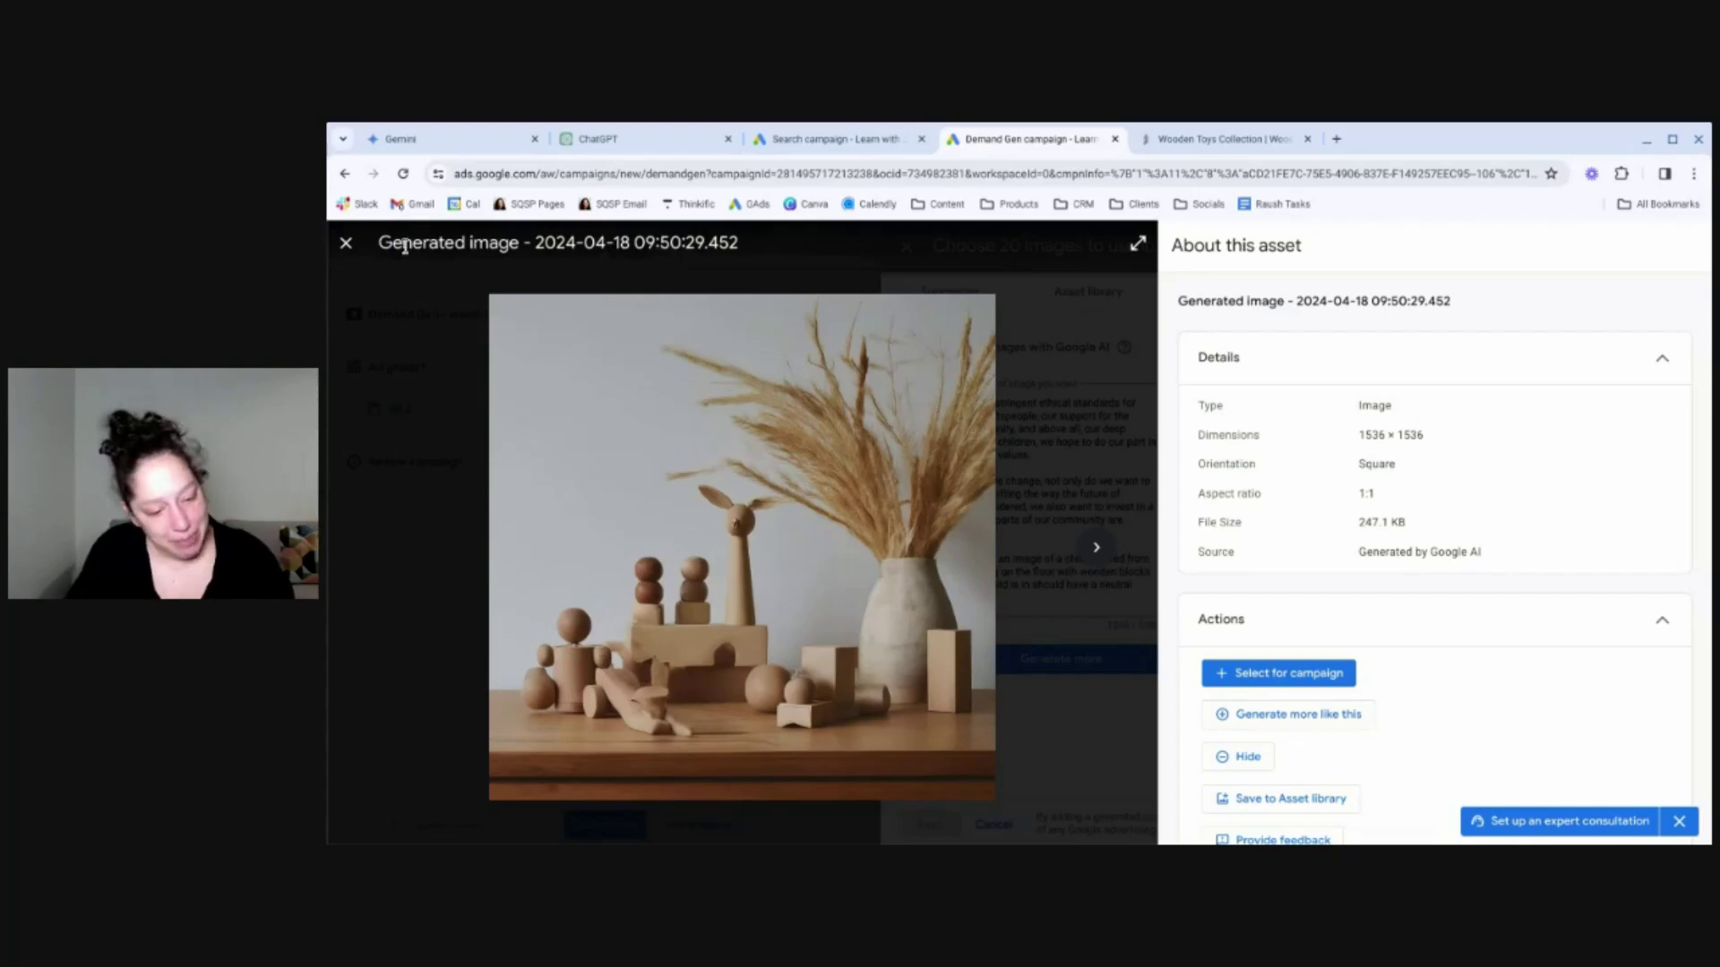
left_click(347, 245)
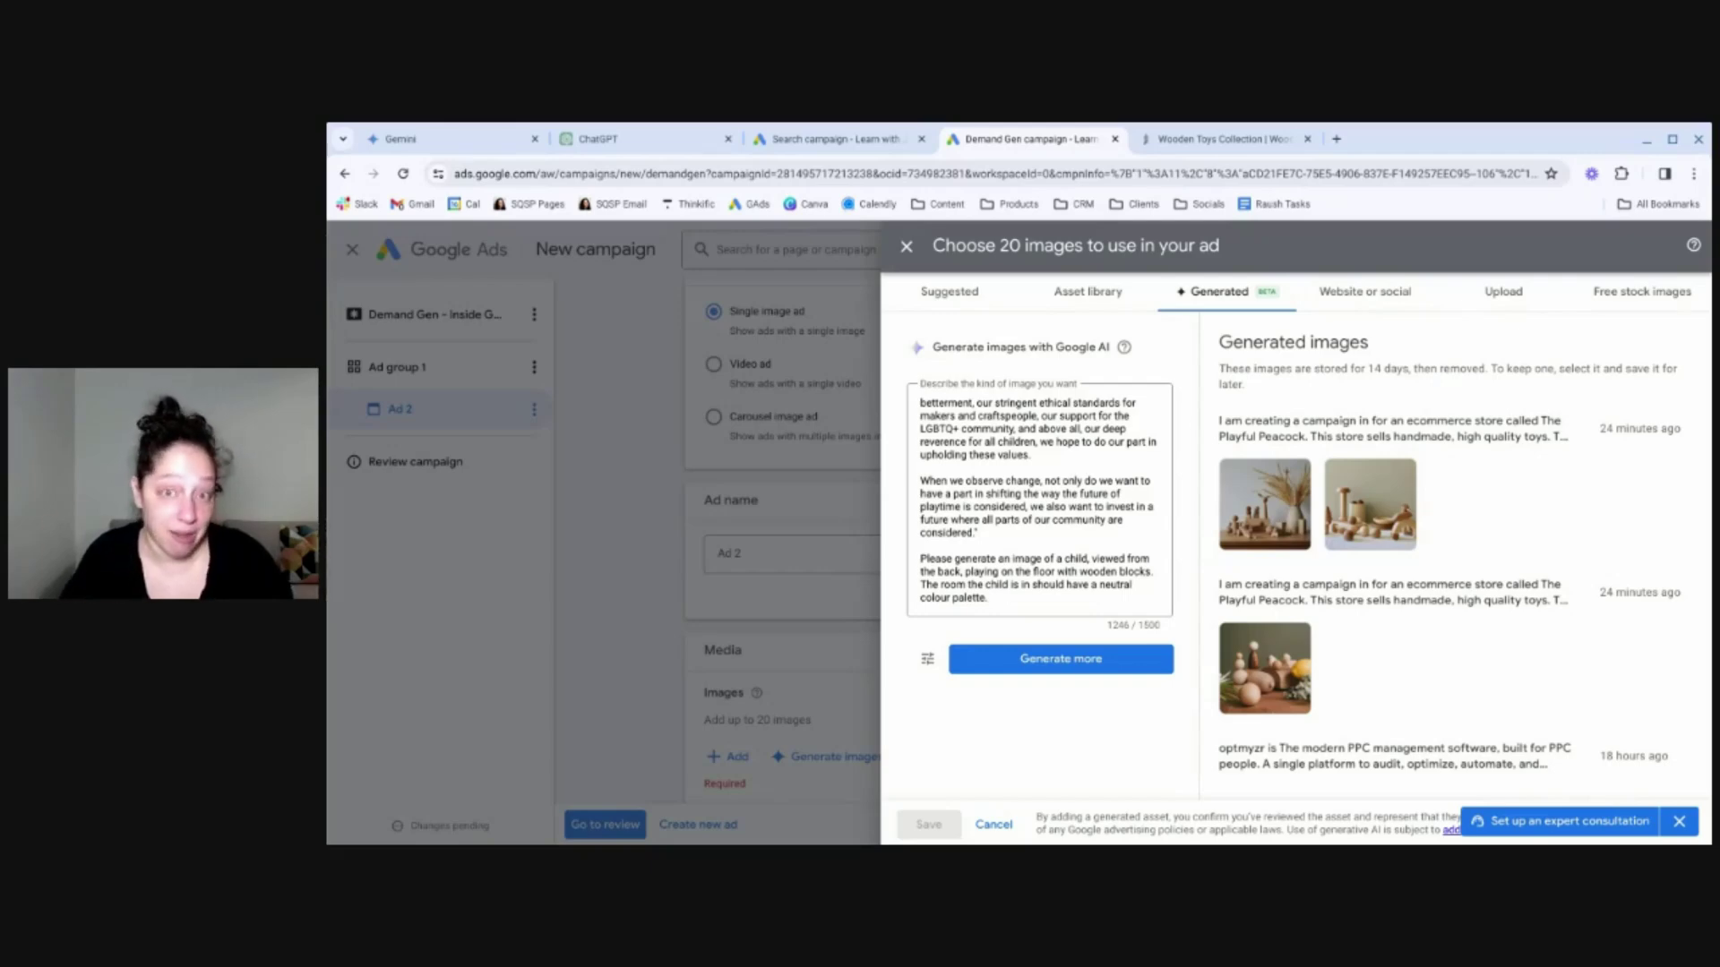
Step: In the Search campaign, open the ten suggested website images and enlarge the 900 × 900 rainbow image
left_click(842, 139)
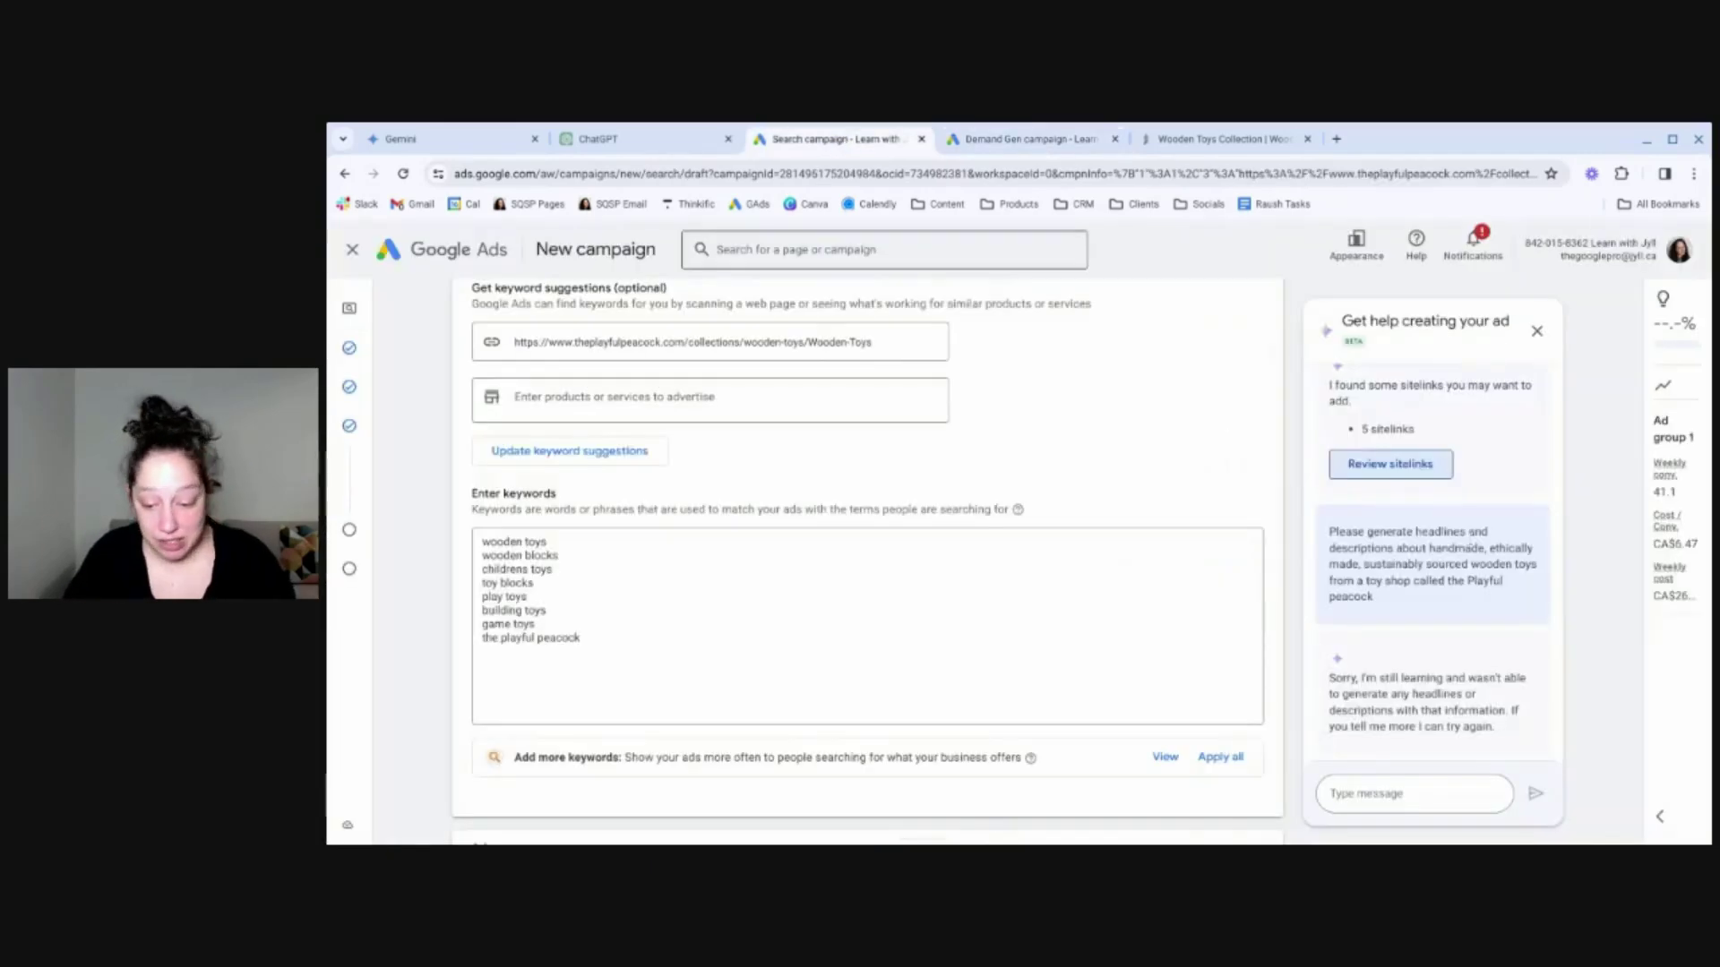
scroll(867, 538, "up", 2)
scroll(1443, 574, "up", 3)
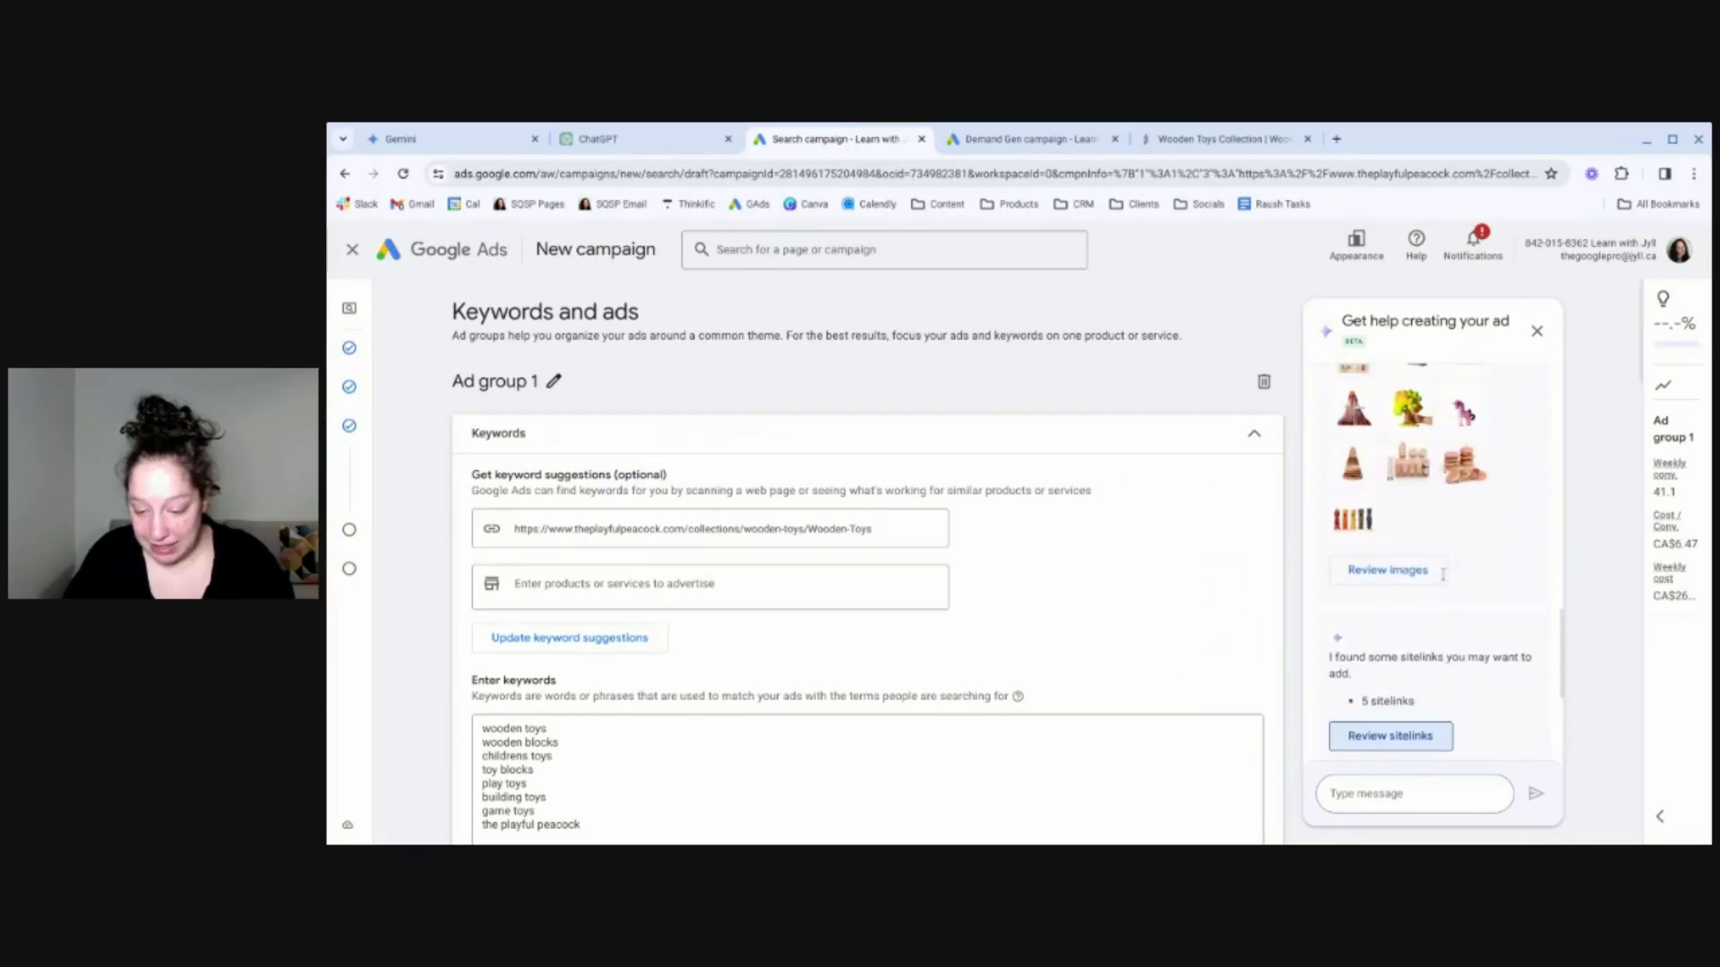
left_click(1406, 591)
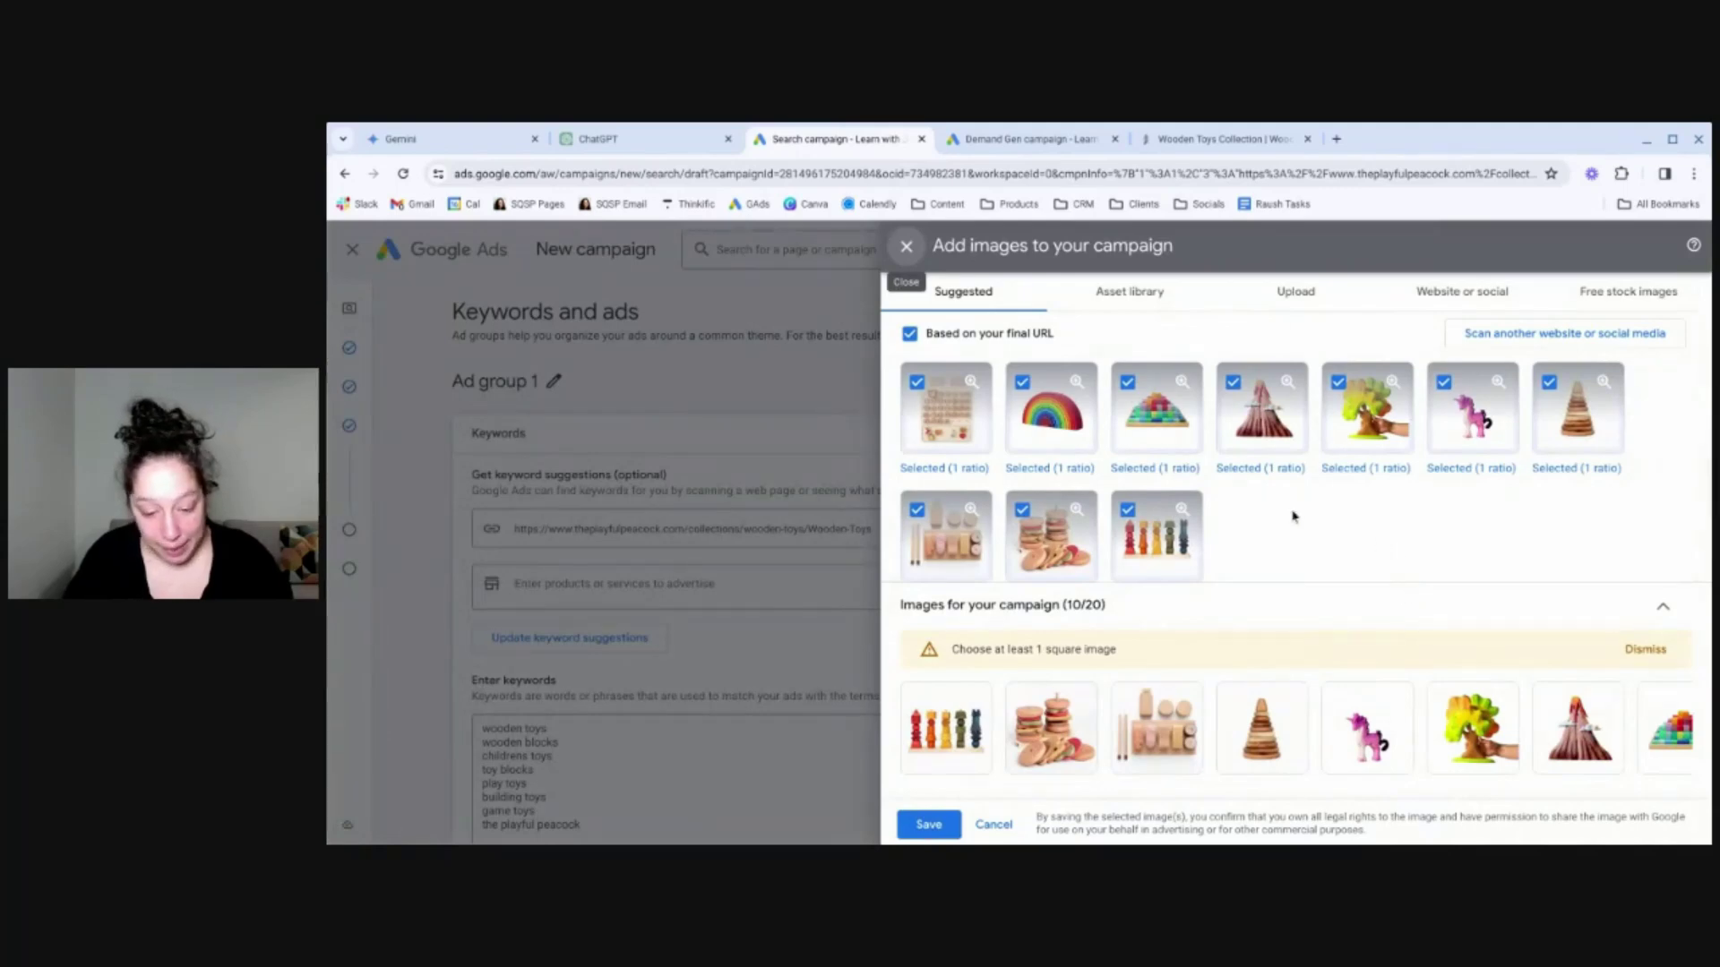
left_click(1075, 383)
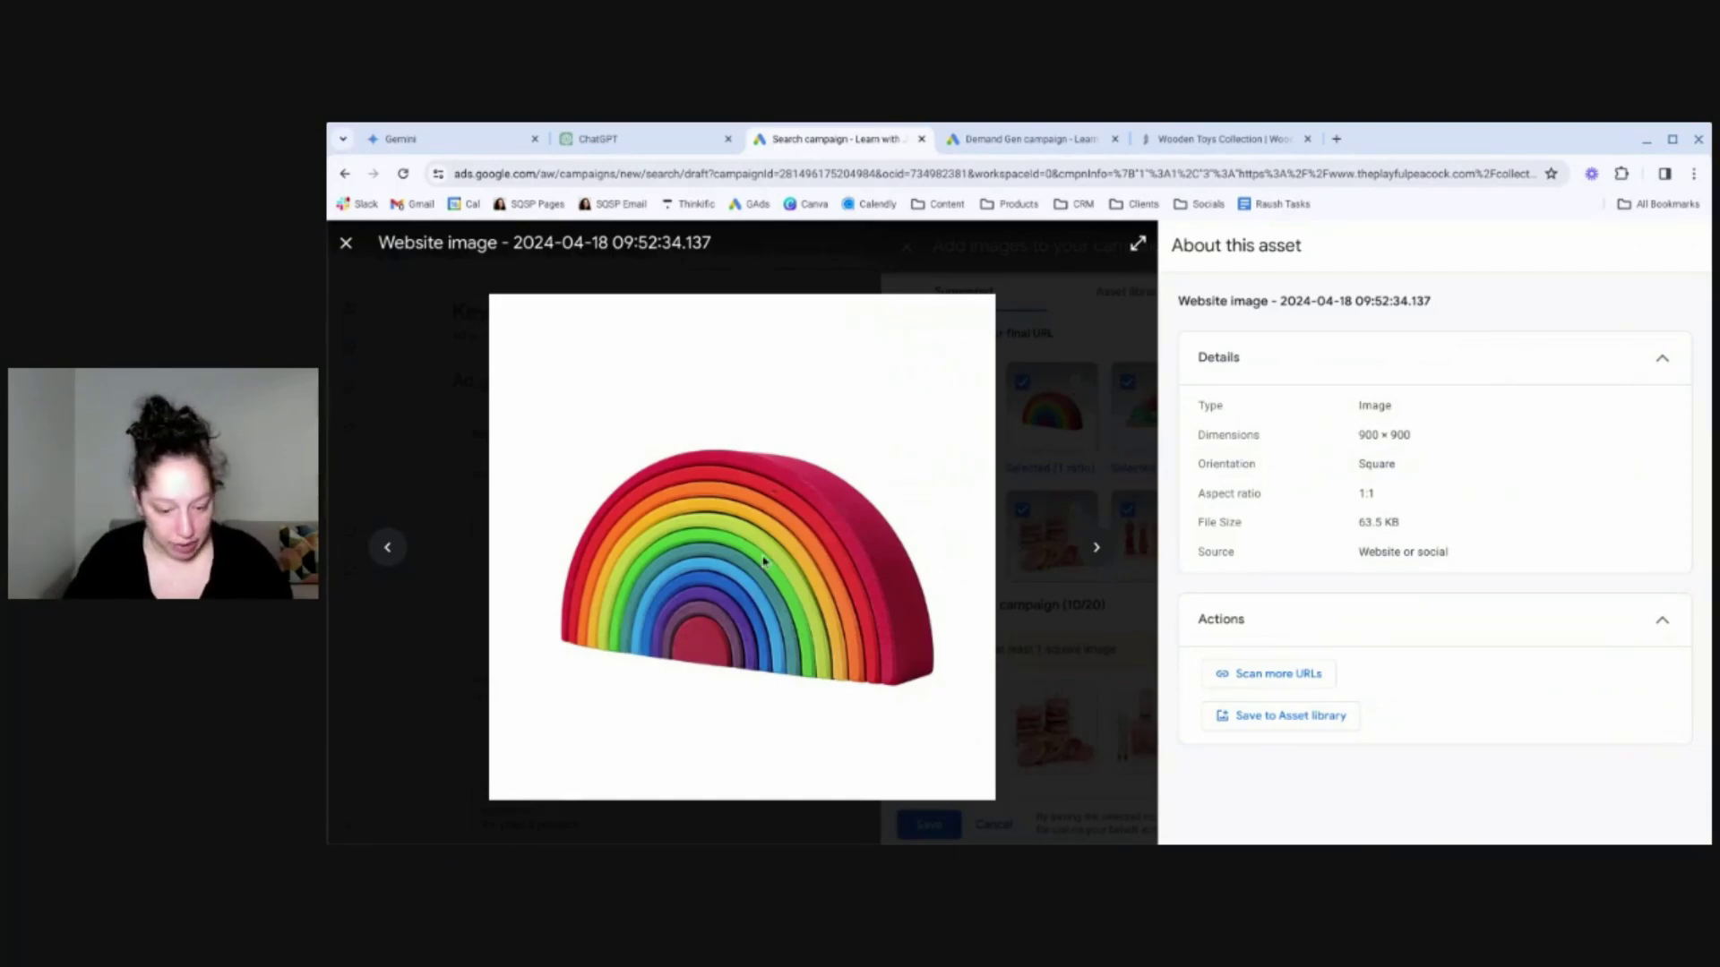
Step: Browse The Playful Peacock's Wooden Toys collection past Grimm's Large Stacking Rainbow ($140.00)
left_click(1249, 144)
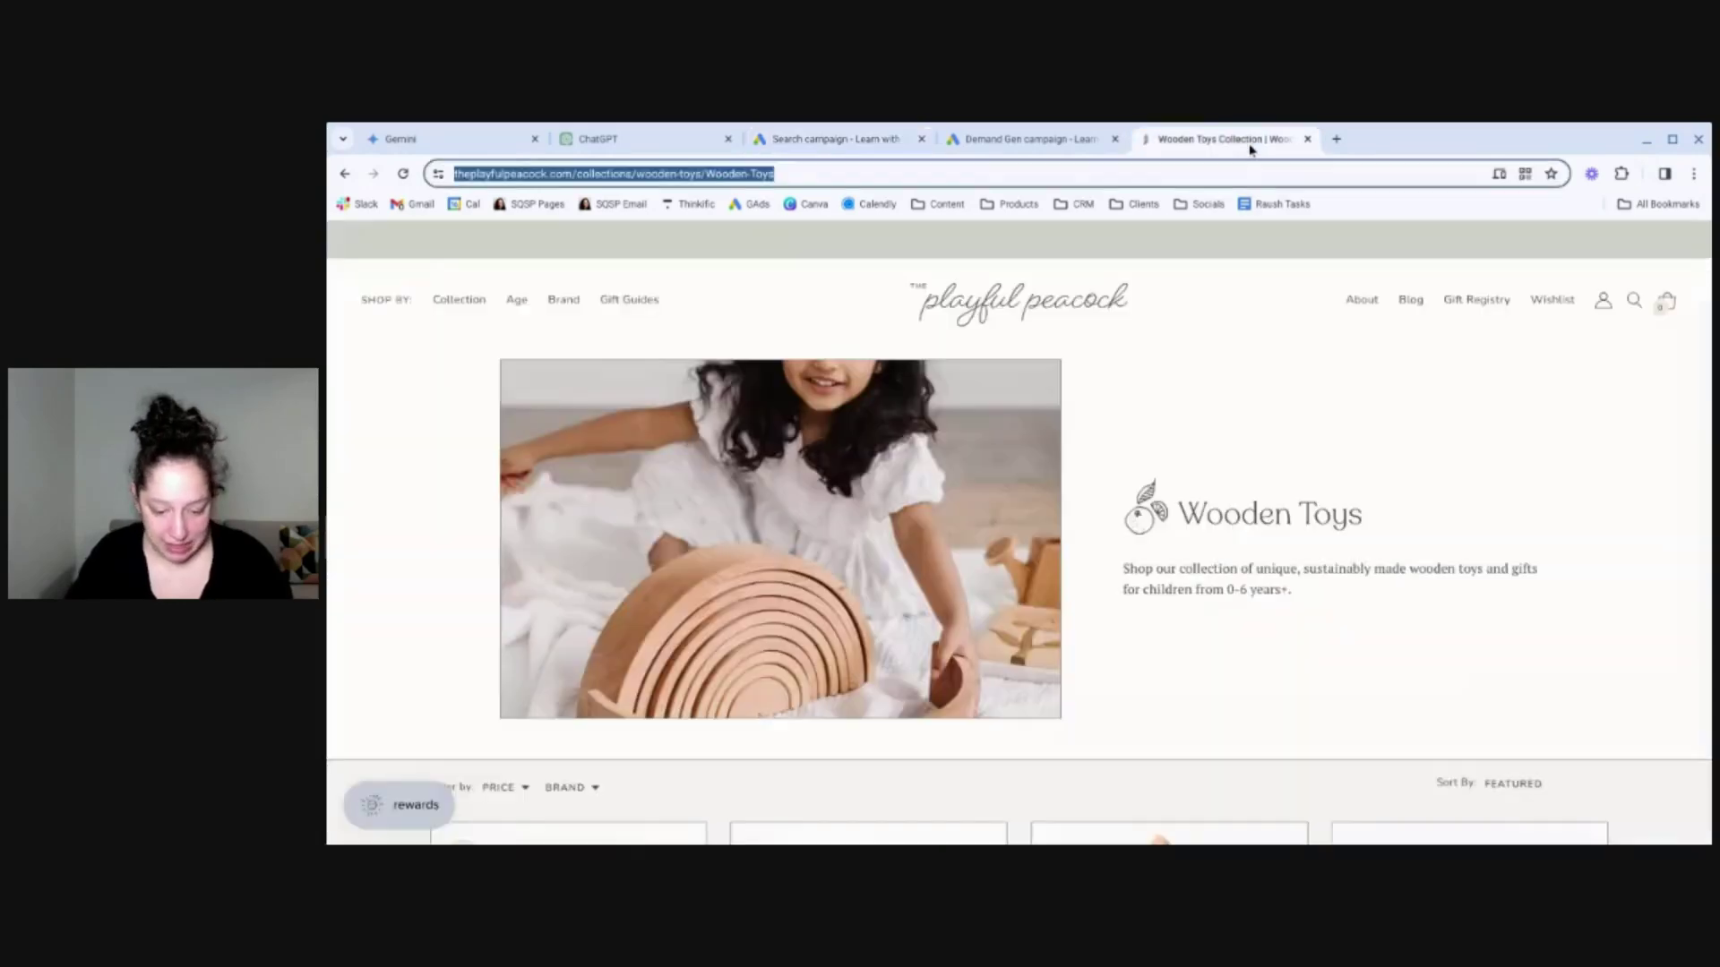
scroll(1287, 563, "down", 10)
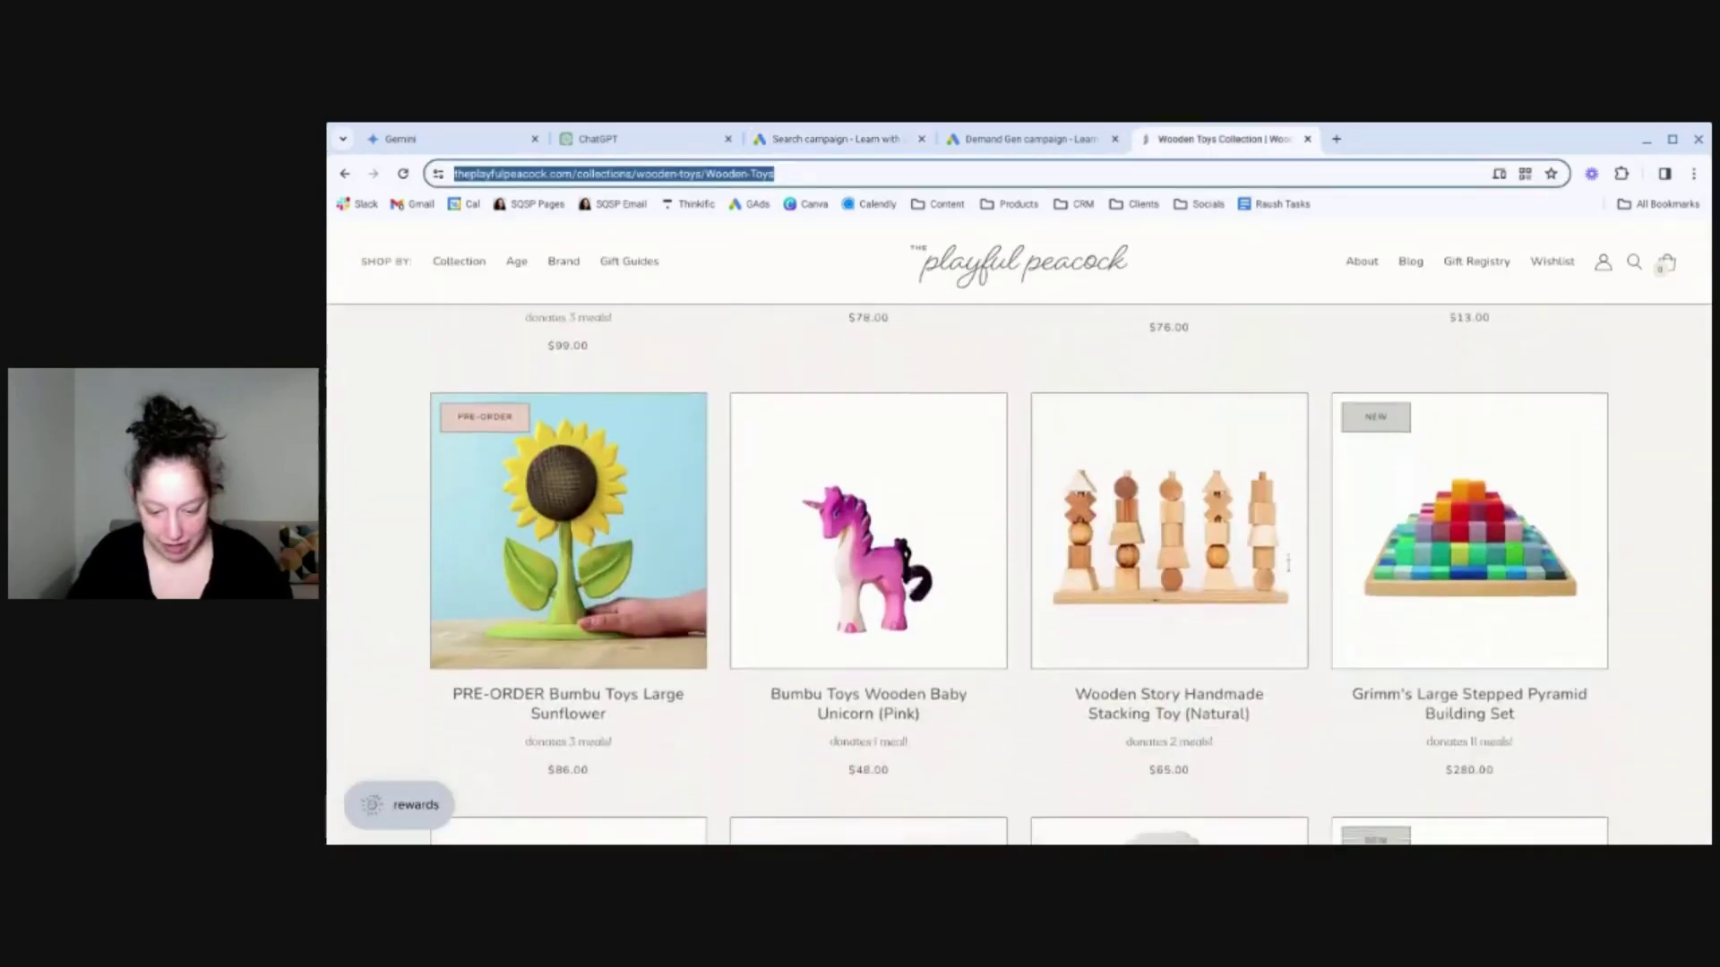
scroll(1287, 562, "down", 5)
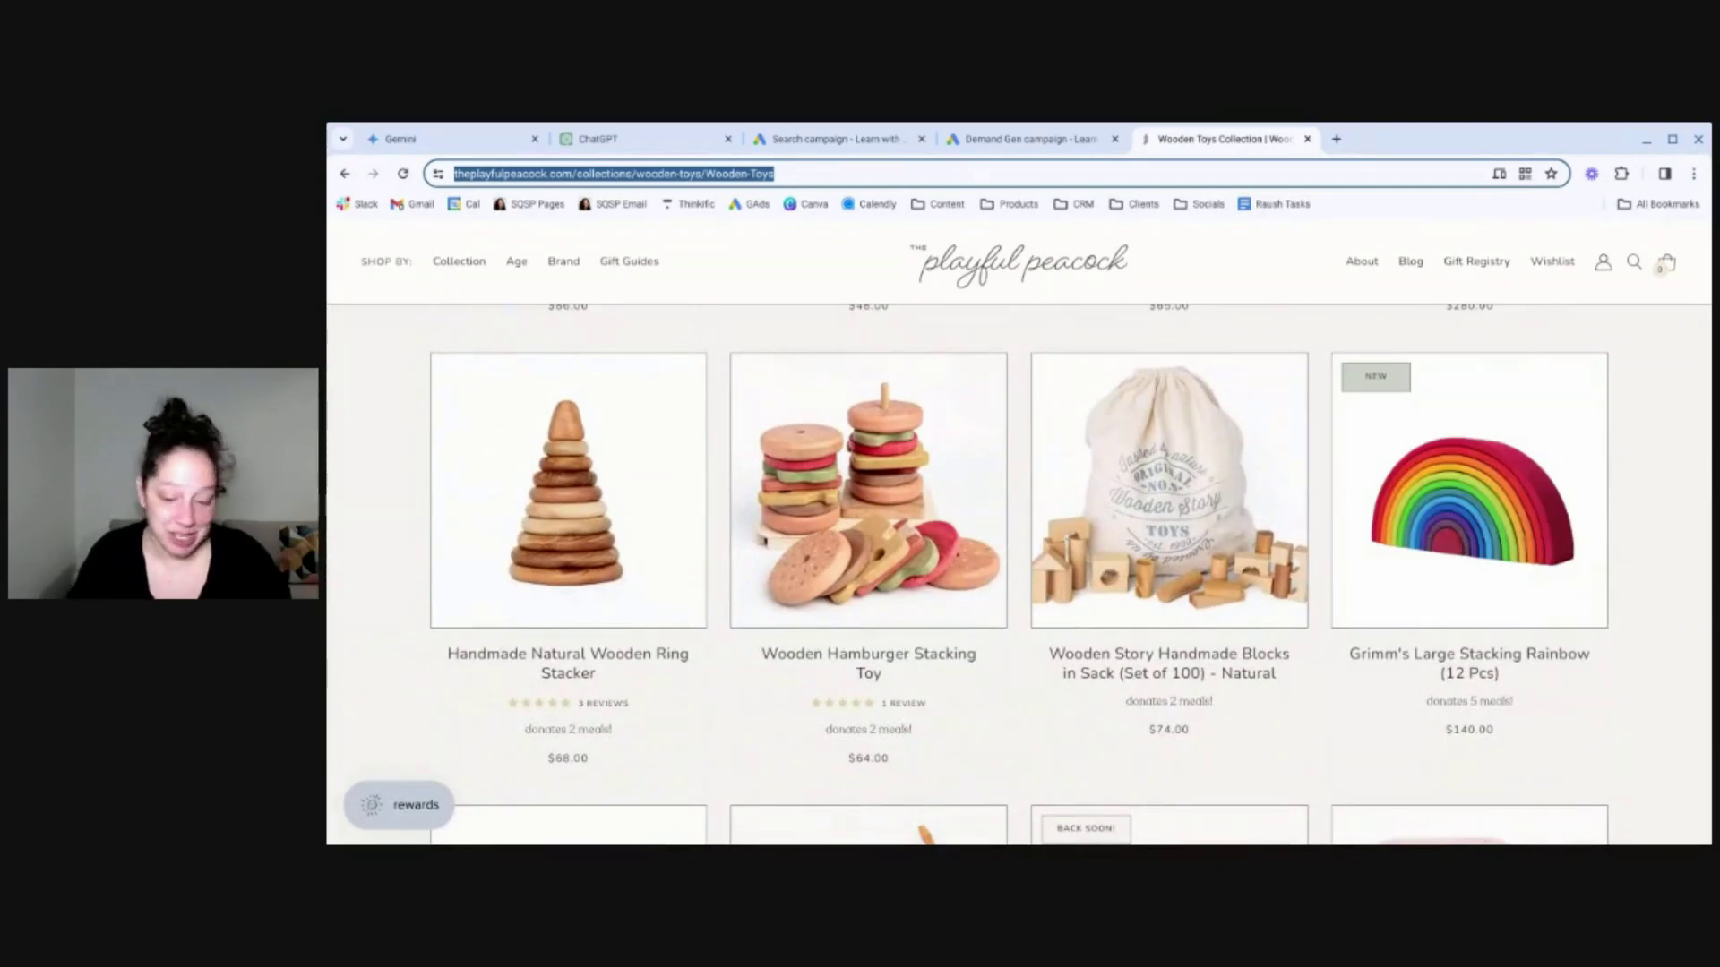
Step: Return to the Search campaign and close the rainbow preview to see the Add images dialog
left_click(862, 140)
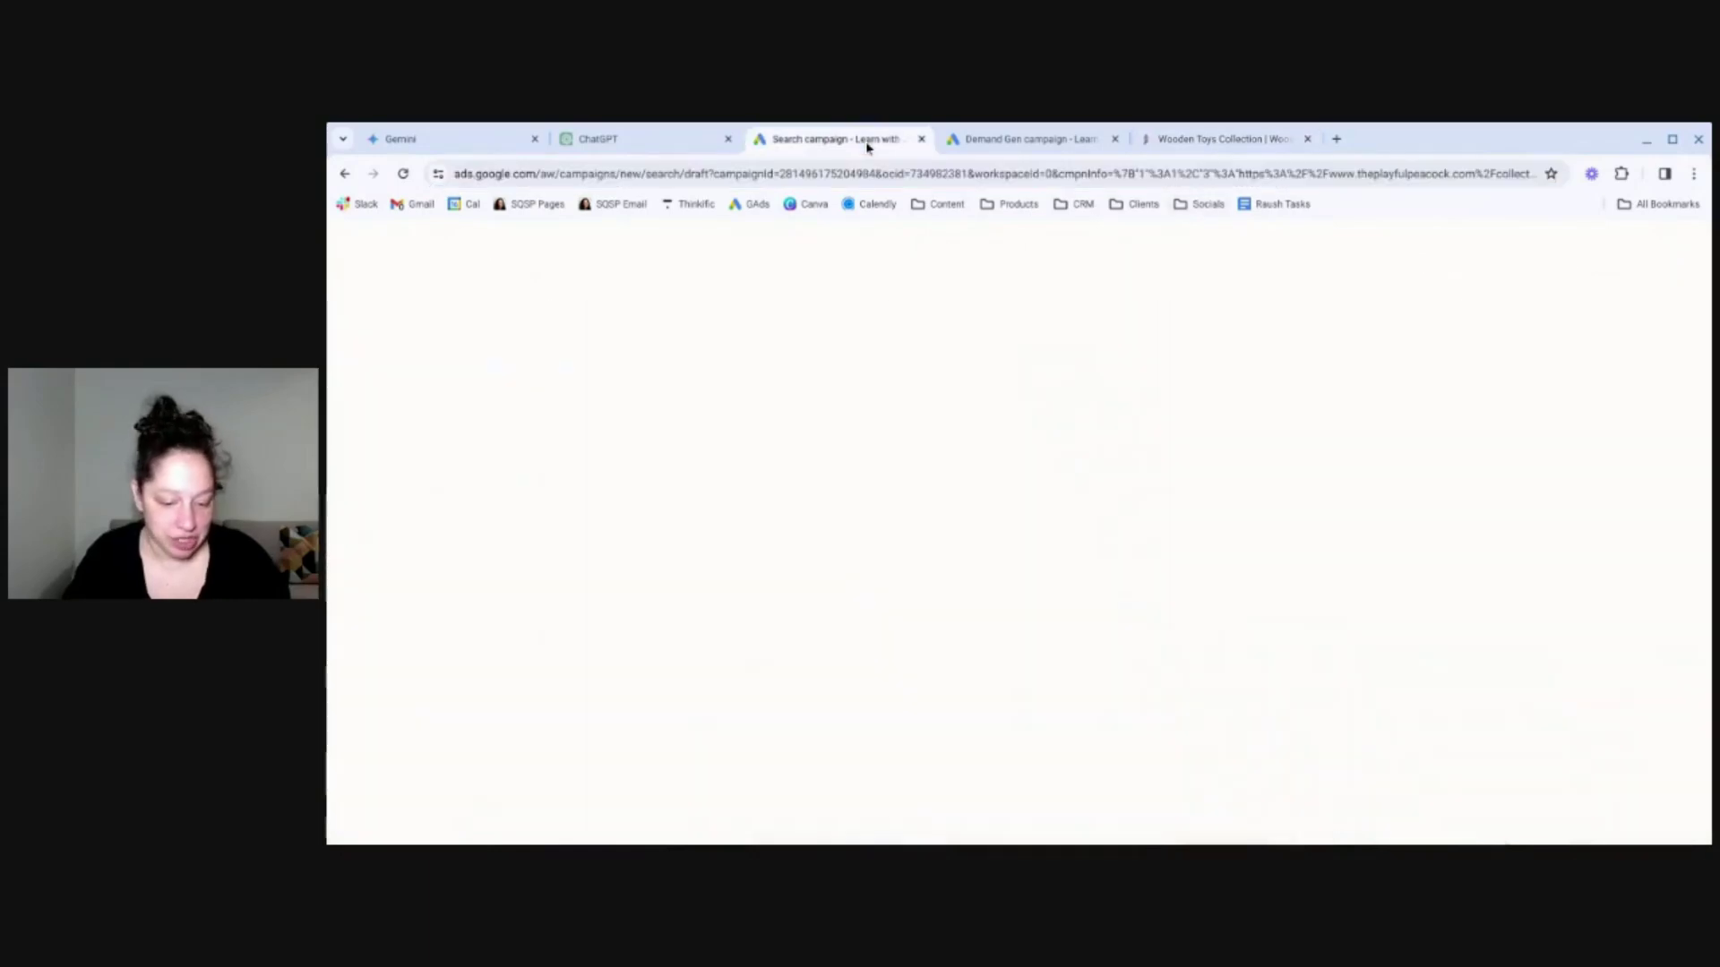
left_click(345, 243)
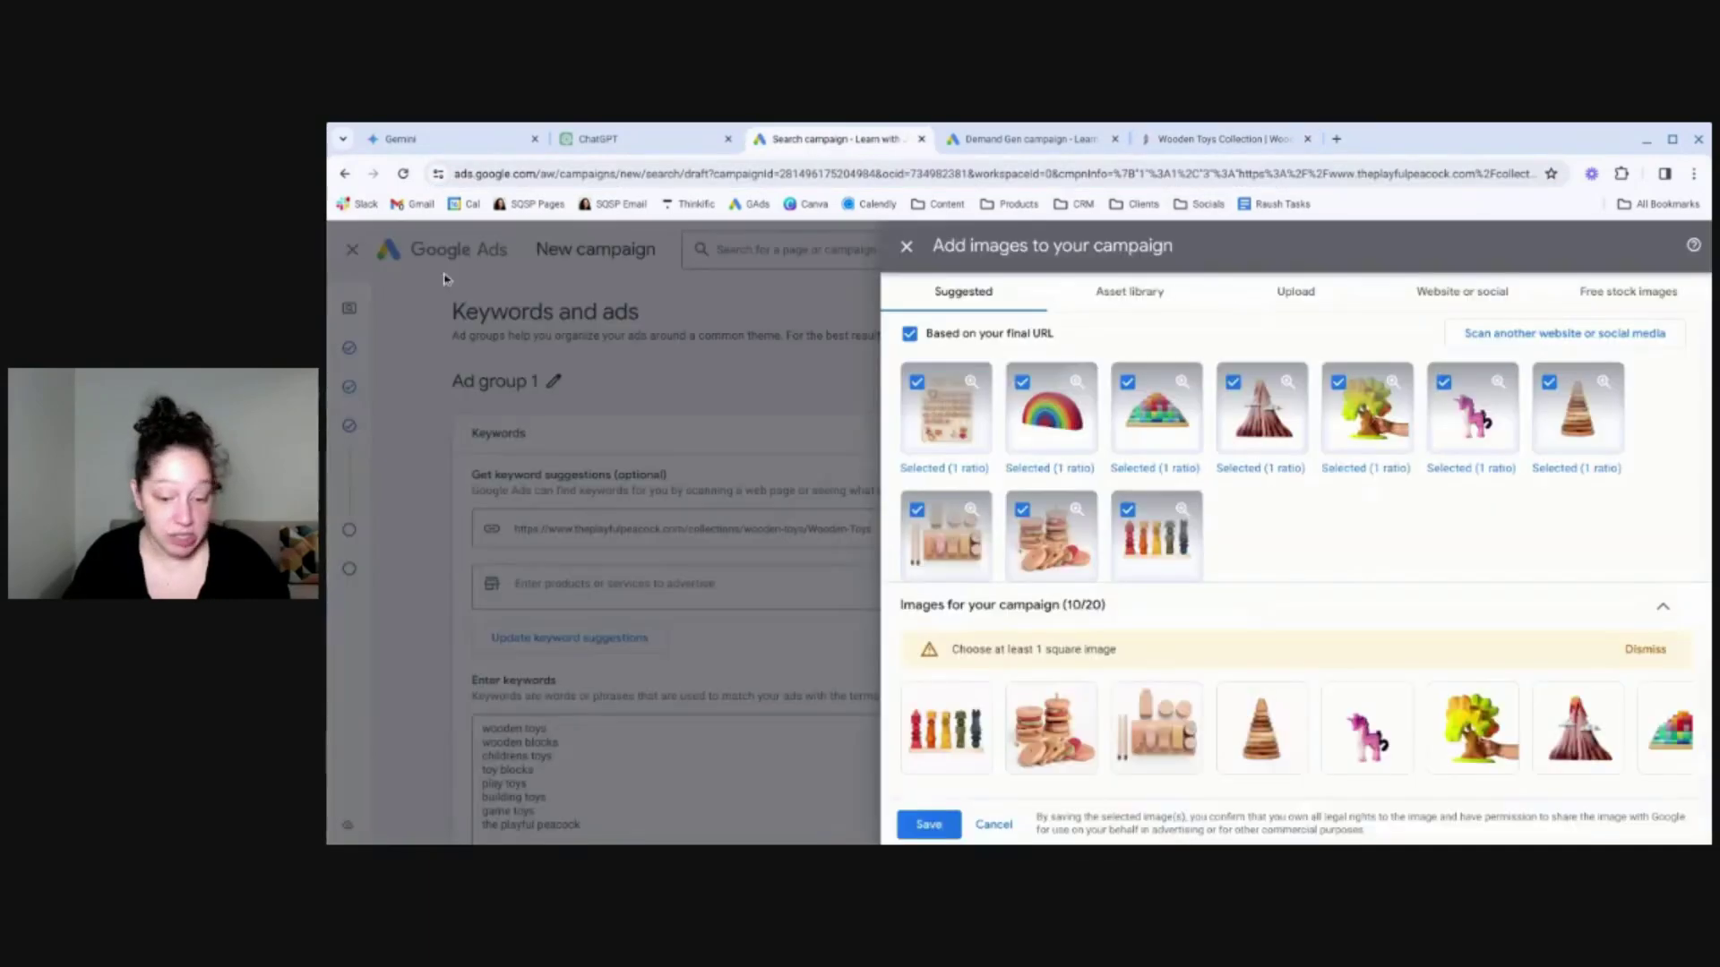